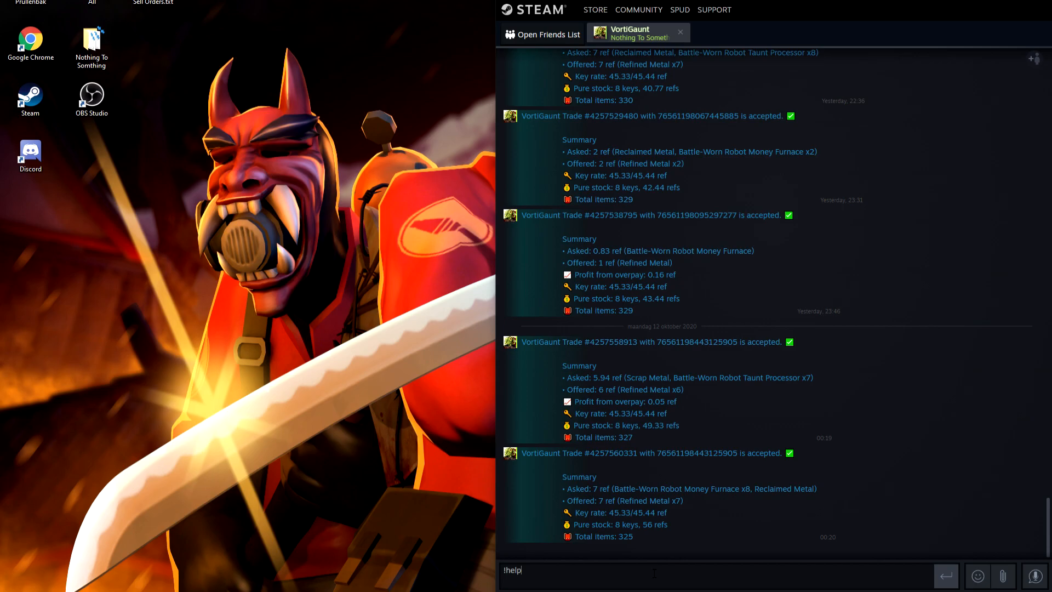
# Send !help to the VortiGaunt trading bot in Steam chat and read through the list of bot commands.
pyautogui.press('Return')
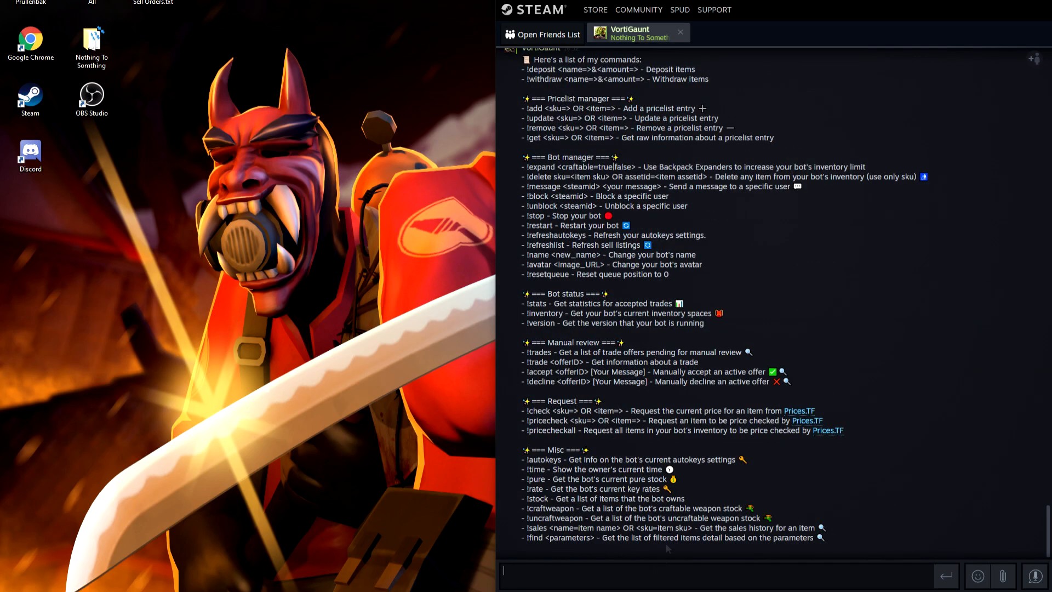
pyautogui.scroll(3, 666, 545)
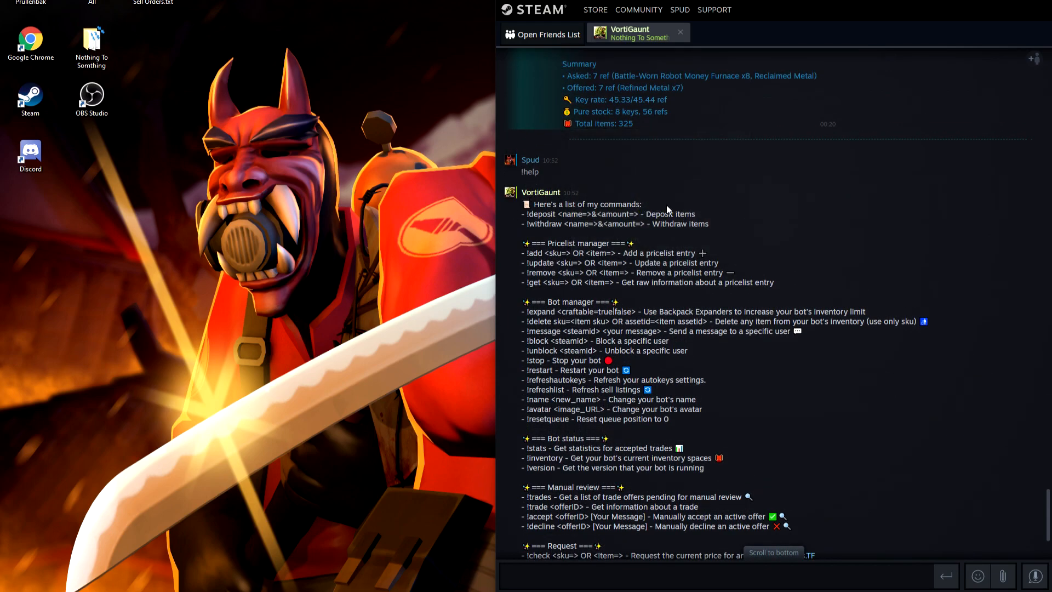
pyautogui.scroll(-2, 669, 211)
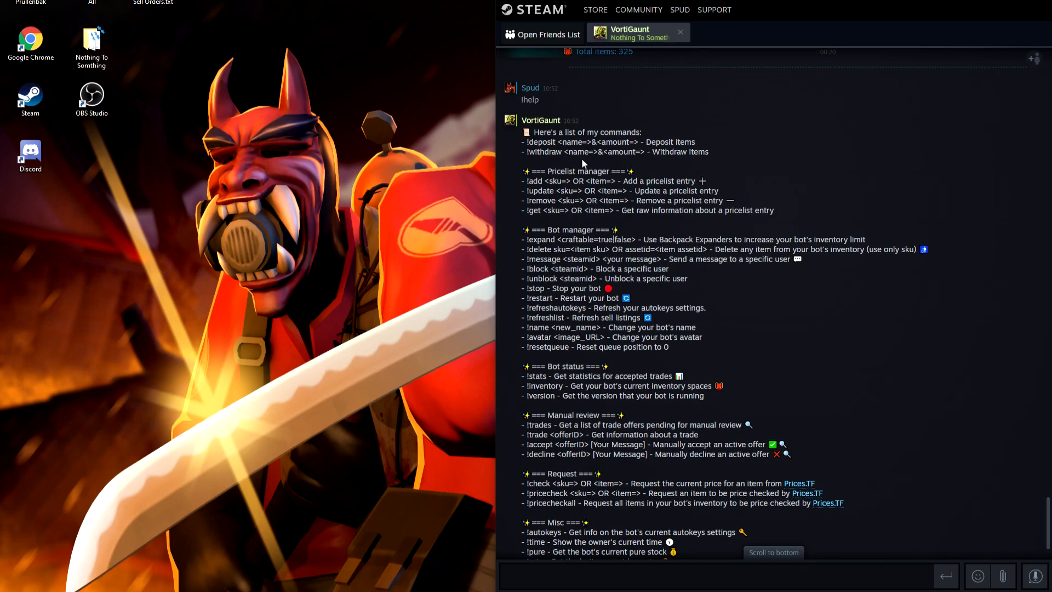
pyautogui.scroll(-2, 625, 181)
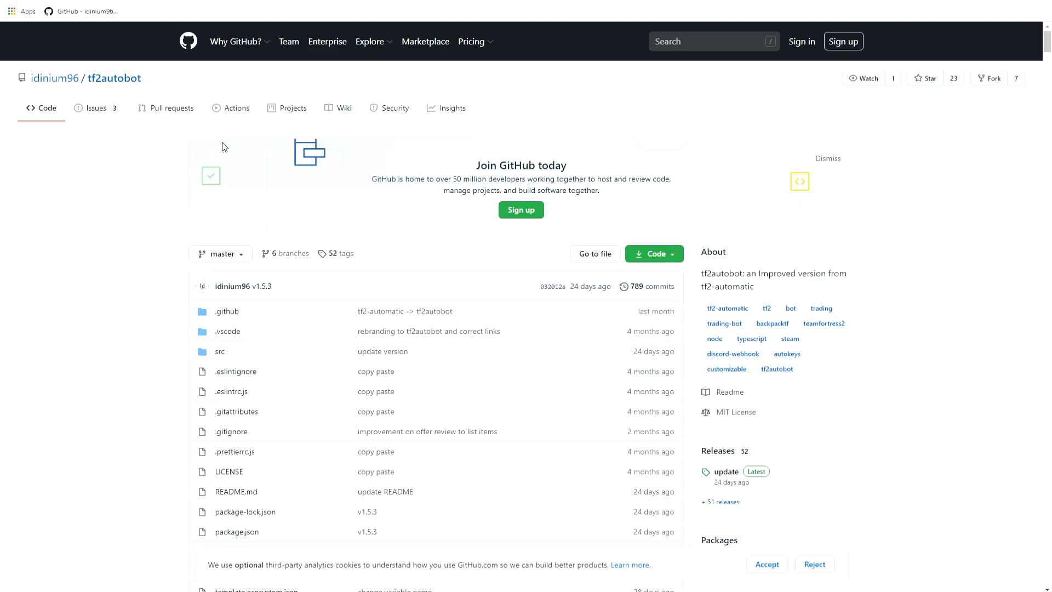
# Open the installation guide linked in the Download and installation section of the tf2autobot README on GitHub.
pyautogui.scroll(-9, 222, 147)
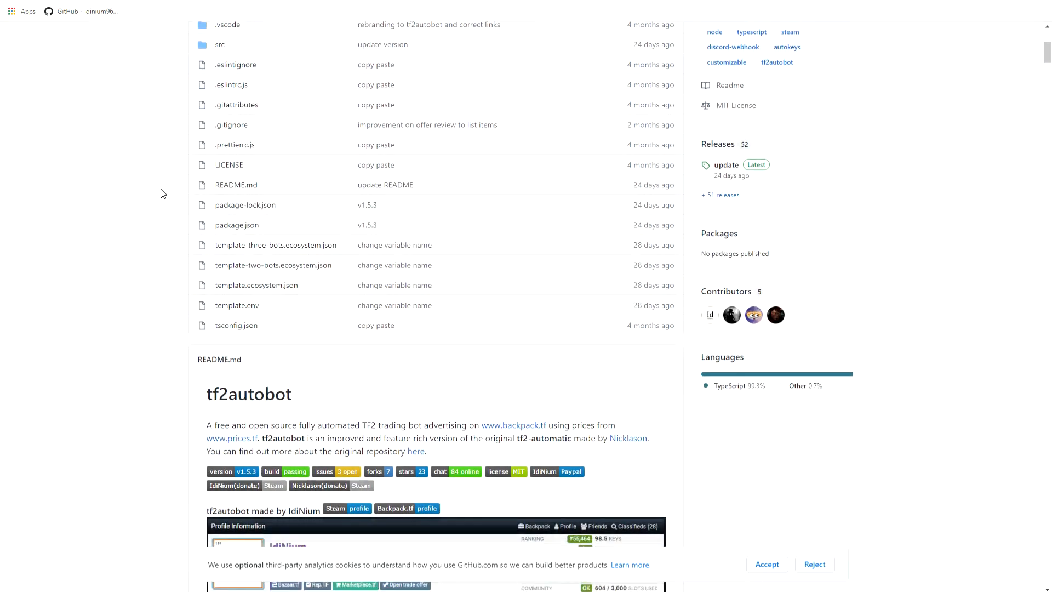
pyautogui.scroll(-3, 225, 190)
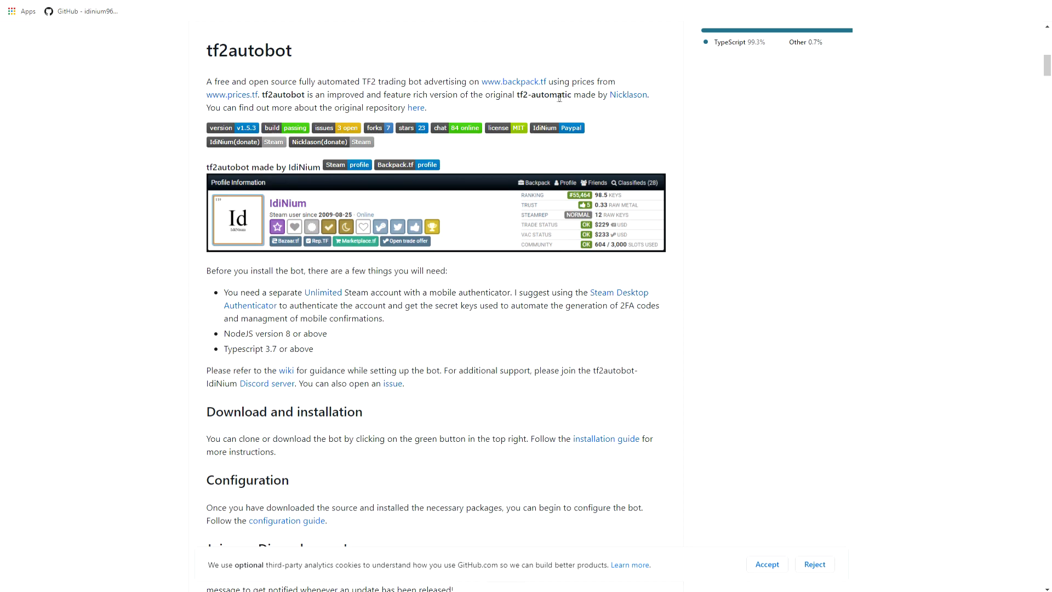
pyautogui.scroll(-1, 675, 227)
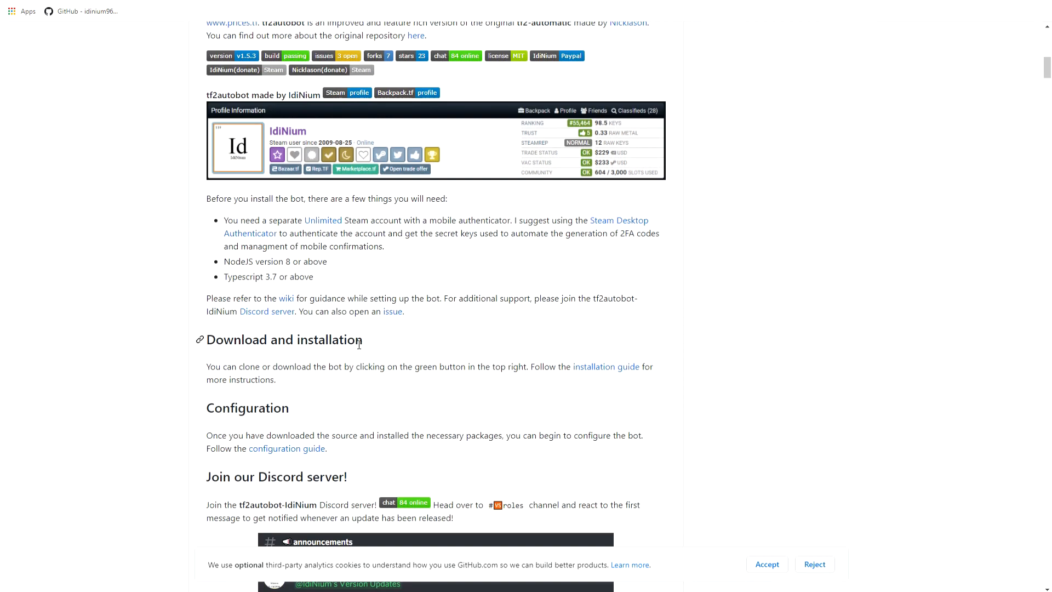
pyautogui.click(616, 367)
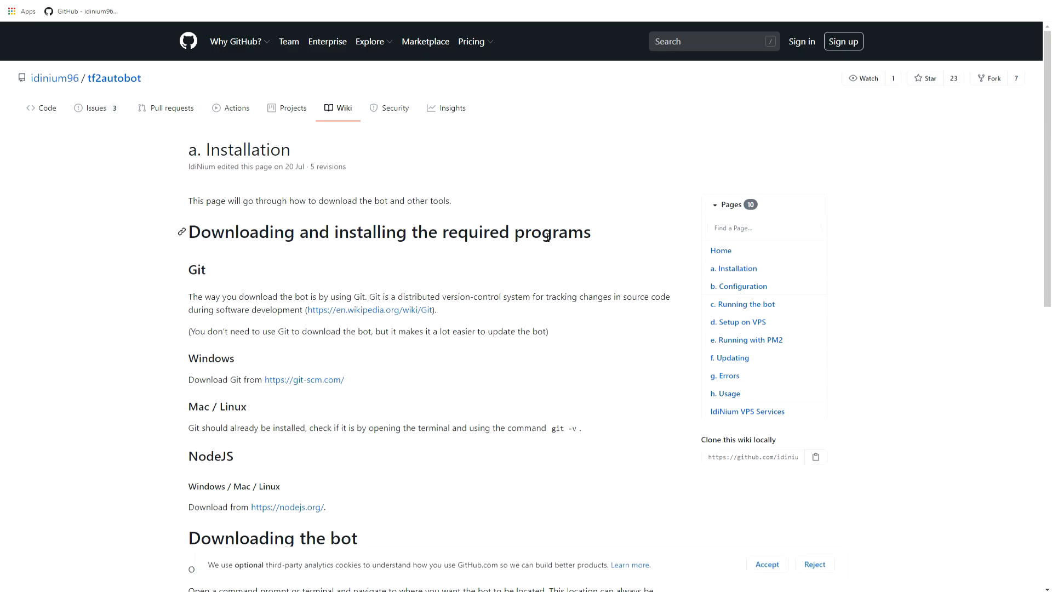
# View the Git and Node.js download pages linked in the installation guide, returning to the guide after each.
pyautogui.scroll(-3, 181, 269)
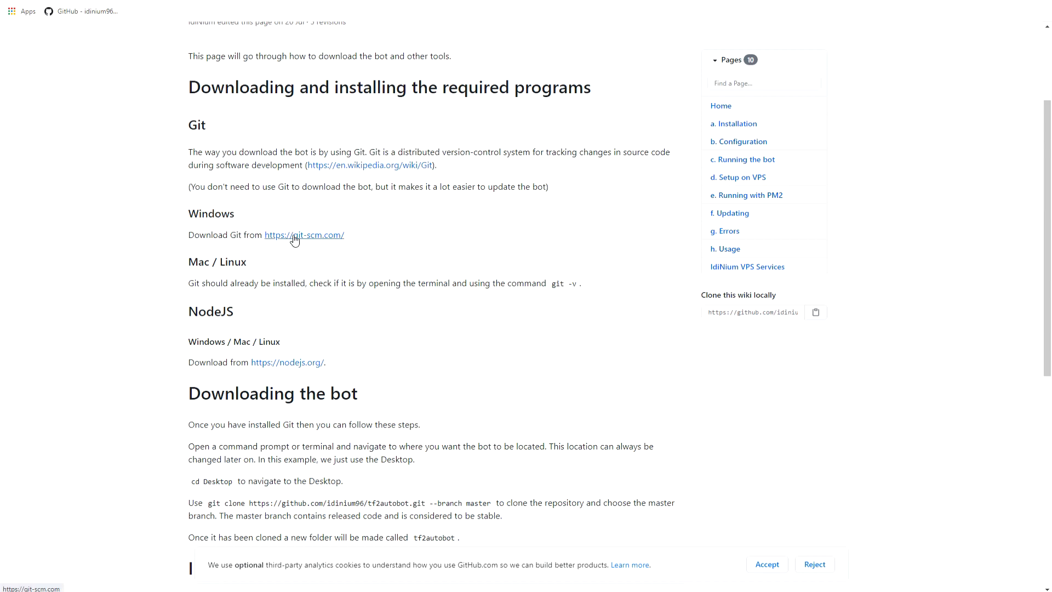
pyautogui.click(294, 239)
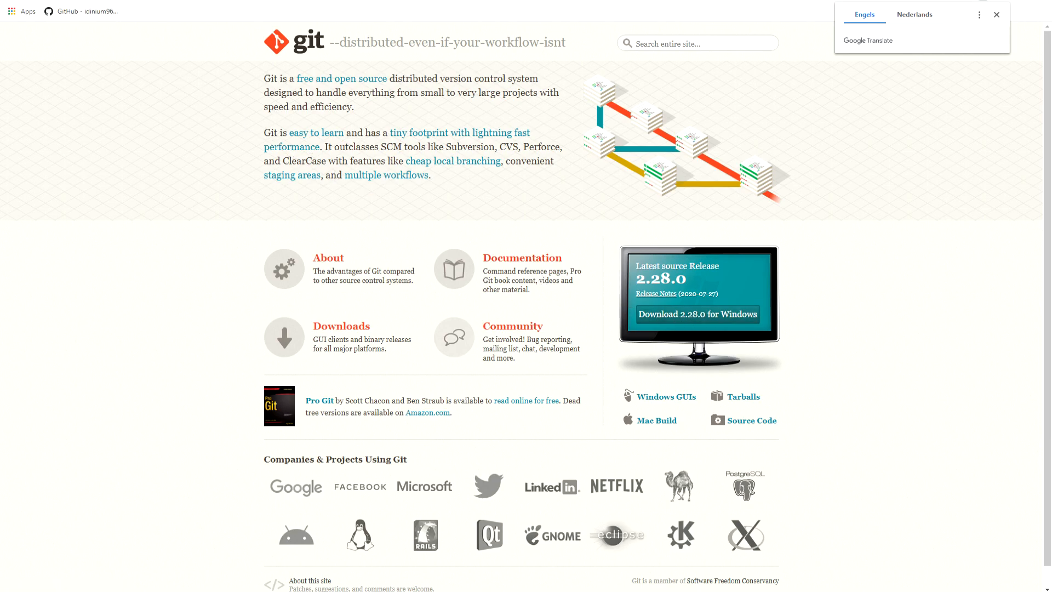
pyautogui.click(98, 1)
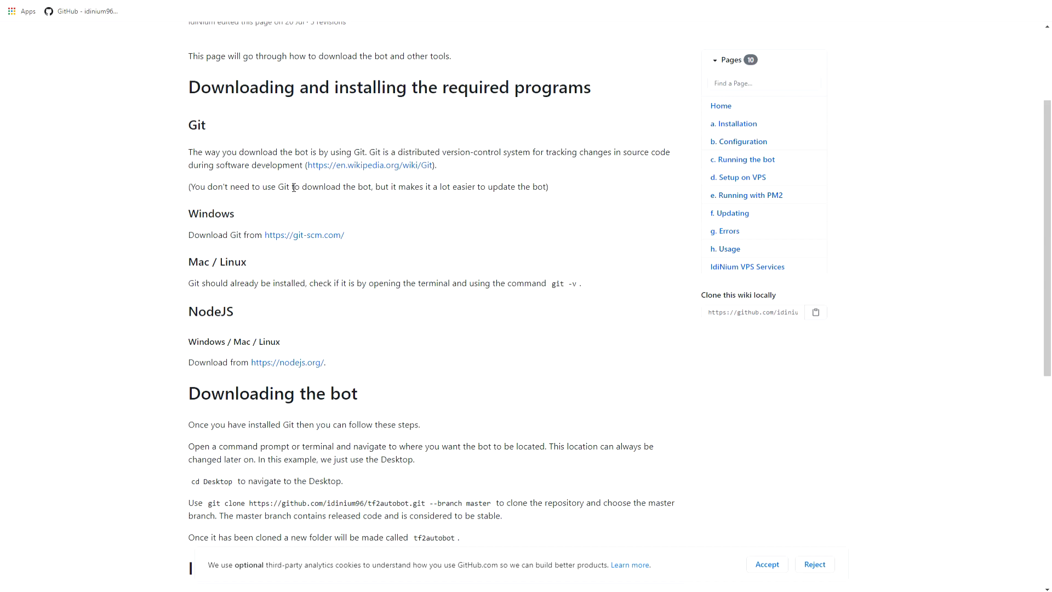
pyautogui.scroll(-1, 294, 187)
pyautogui.click(282, 290)
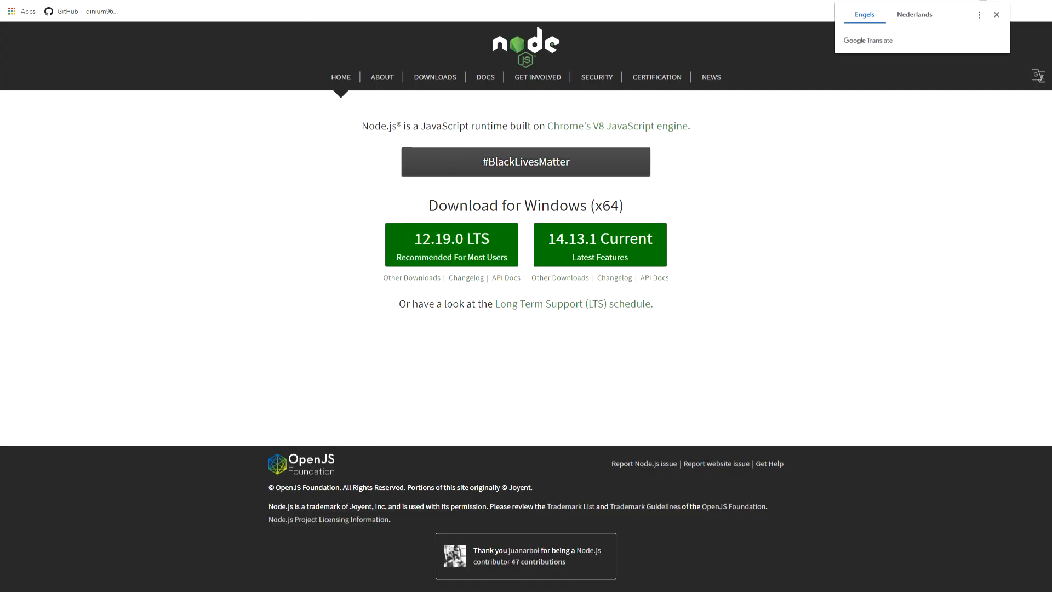
pyautogui.click(260, 0)
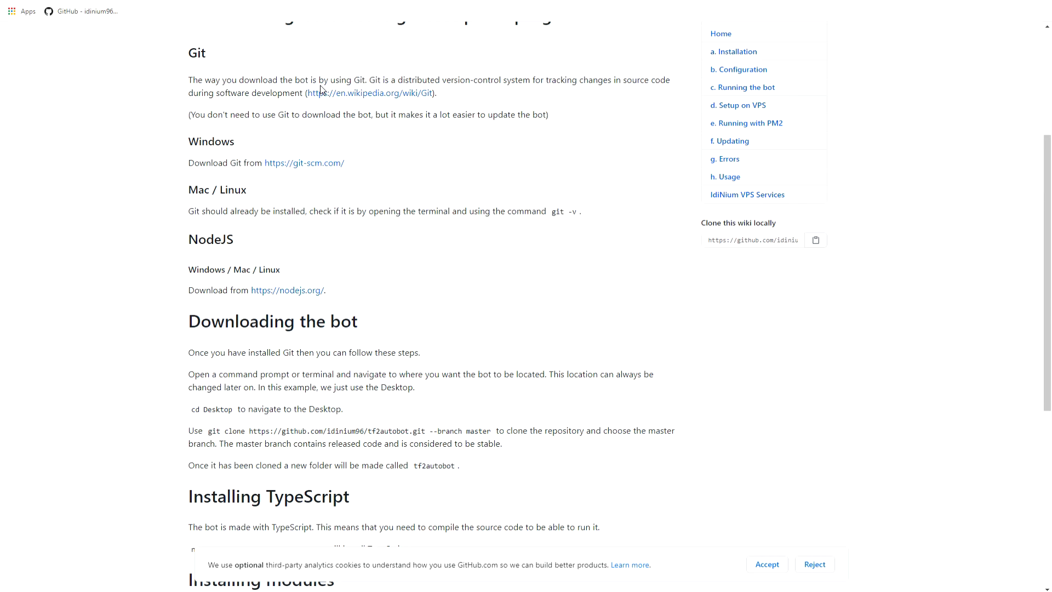
# Open a Git Bash terminal in the empty Tutorial folder and minimize the File Explorer window to uncover the guide.
pyautogui.scroll(-4, 384, 208)
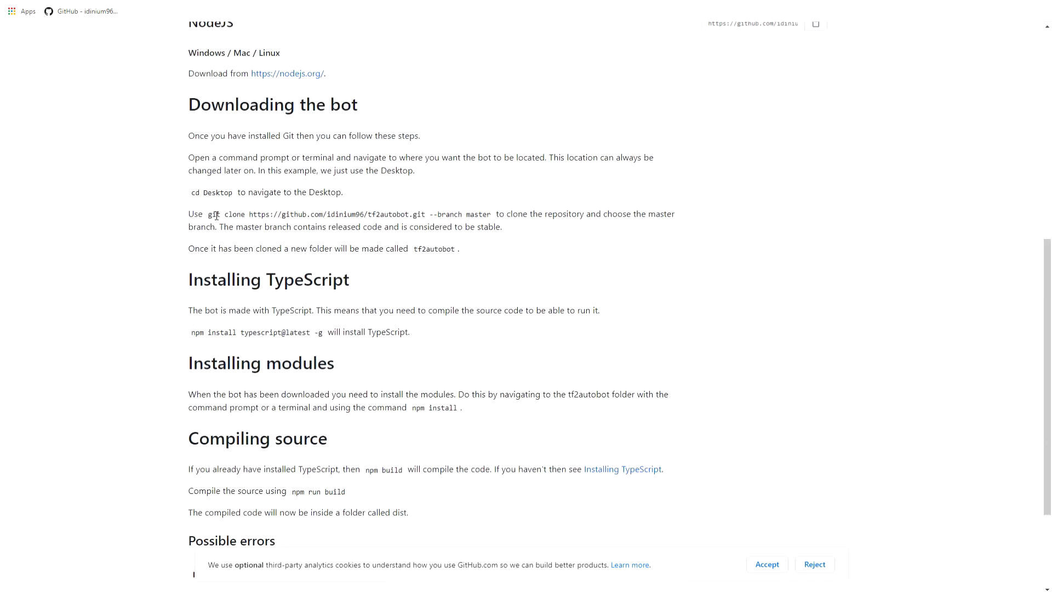
pyautogui.scroll(1, 254, 277)
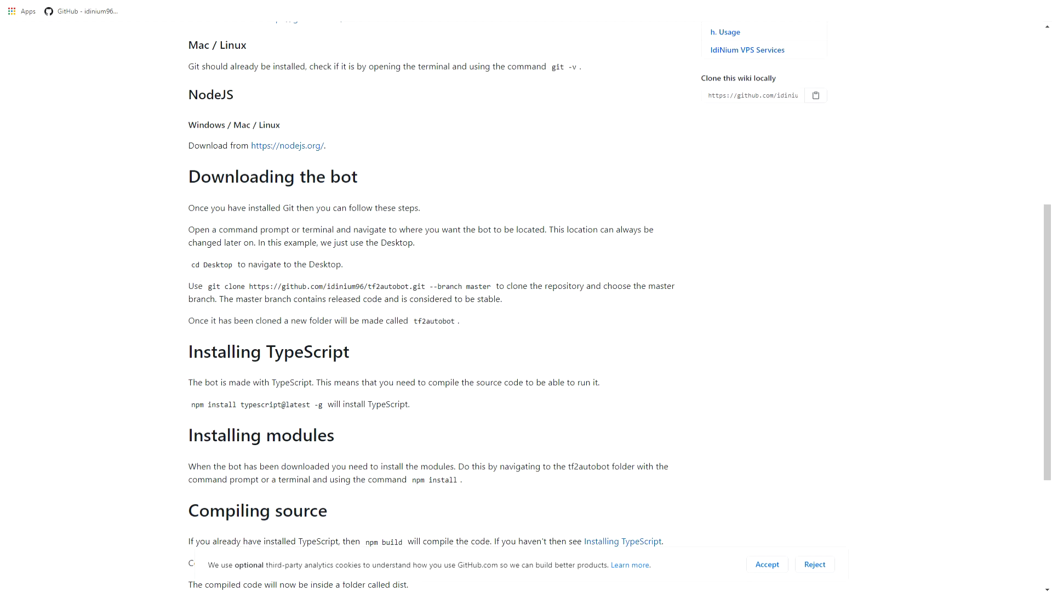
pyautogui.click(104, 591)
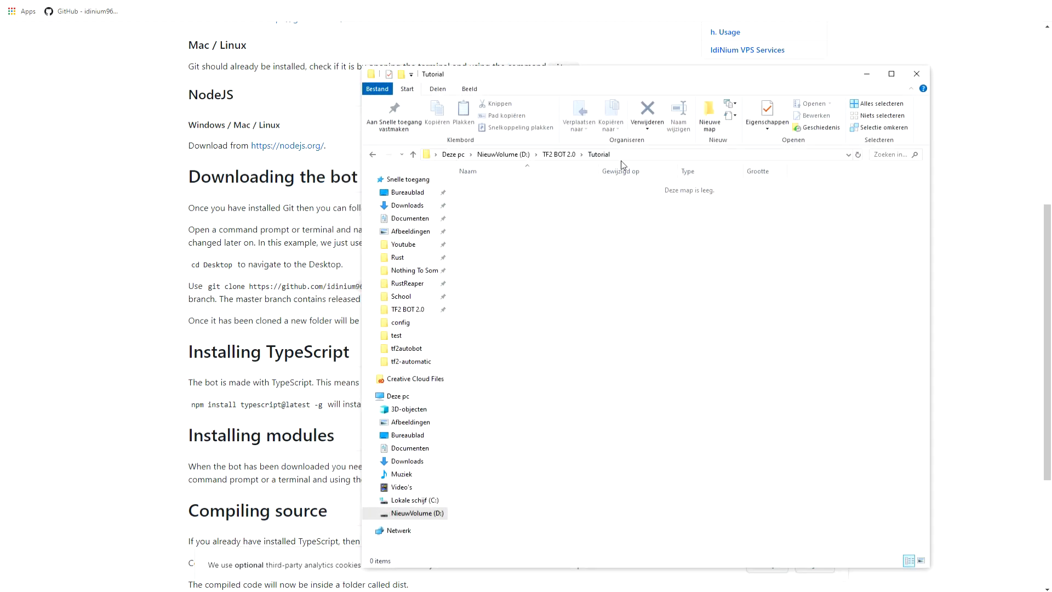
pyautogui.rightClick(551, 238)
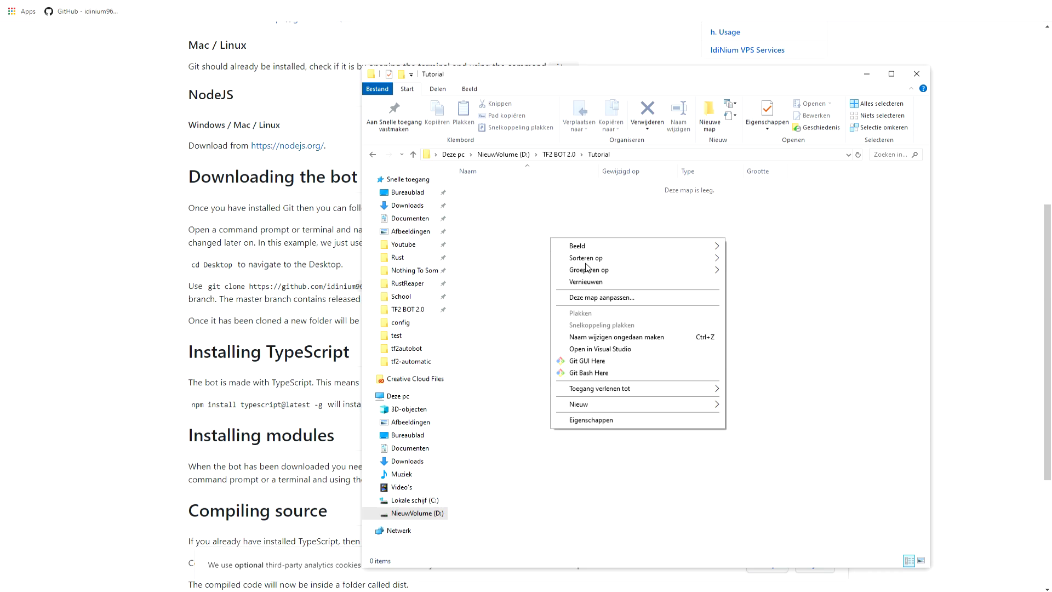
pyautogui.click(589, 373)
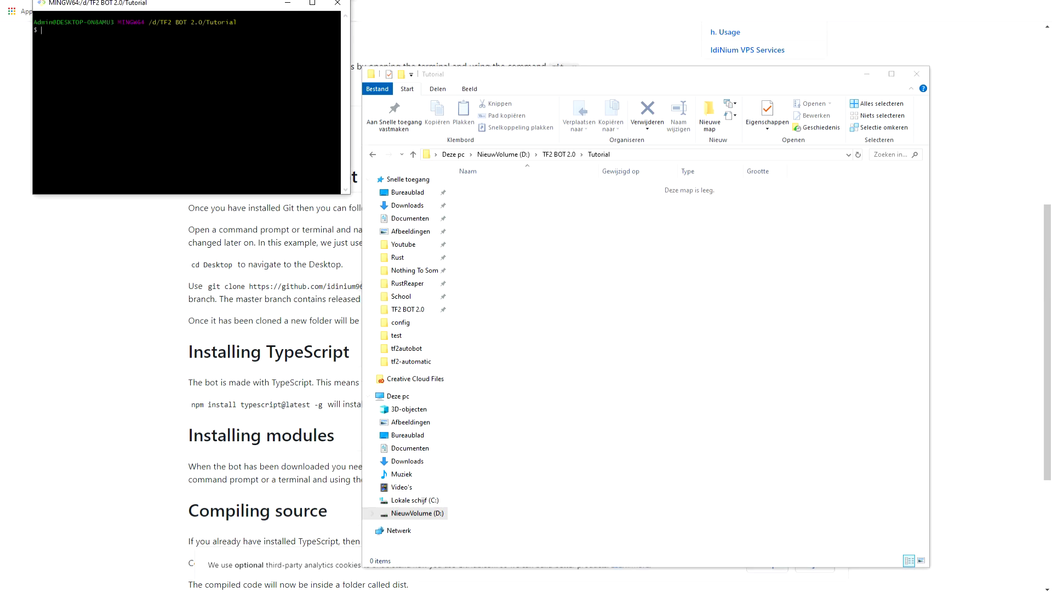
pyautogui.moveTo(165, 6)
pyautogui.mouseDown()
pyautogui.moveTo(134, 5)
pyautogui.moveTo(144, 13)
pyautogui.mouseUp()
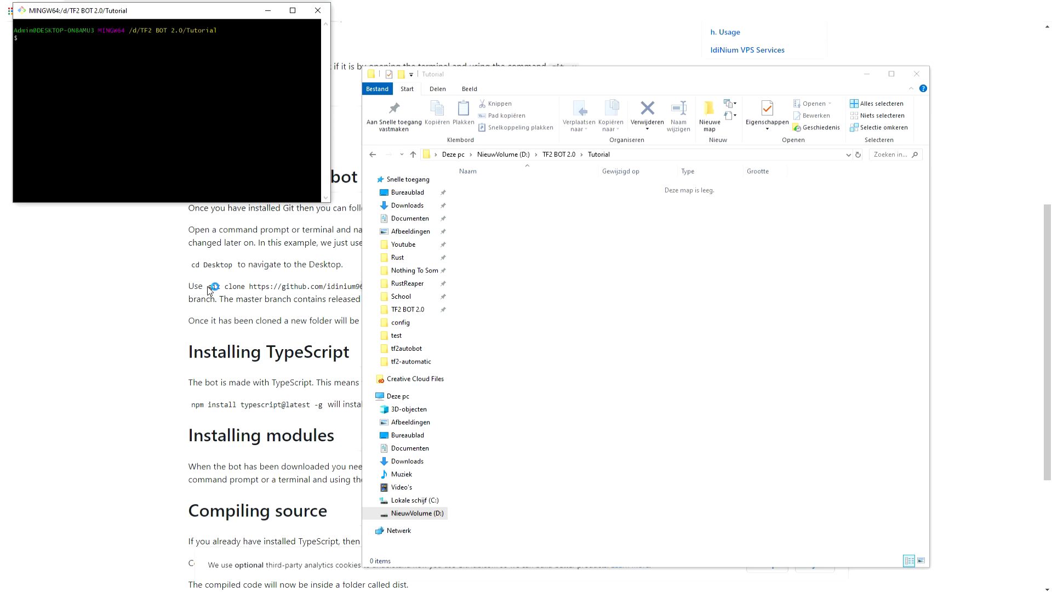
pyautogui.click(867, 73)
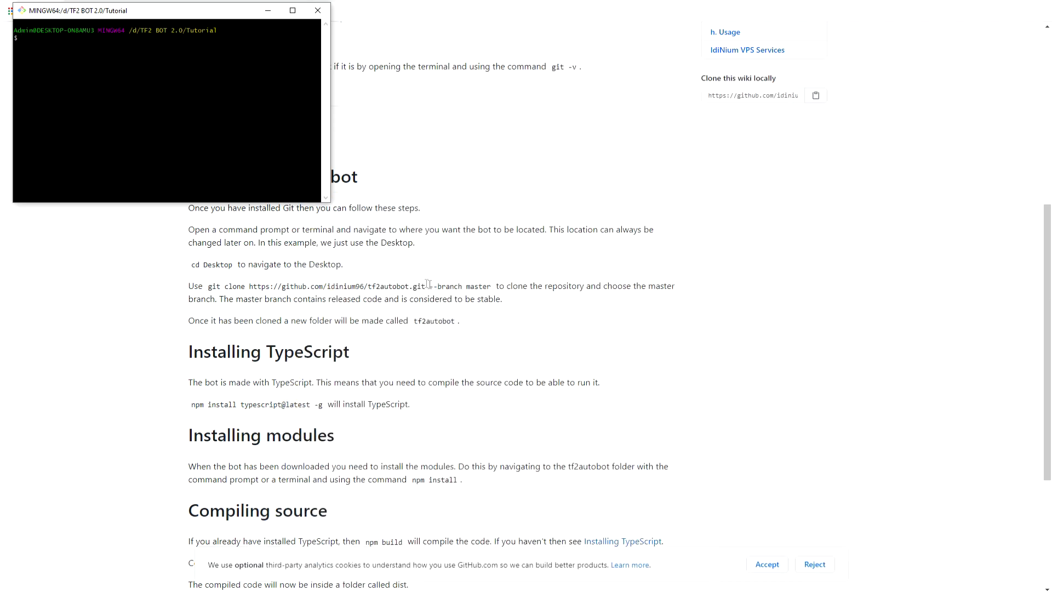
pyautogui.click(491, 290)
pyautogui.moveTo(492, 291); pyautogui.dragTo(208, 287)
pyautogui.rightClick(212, 287)
pyautogui.click(240, 293)
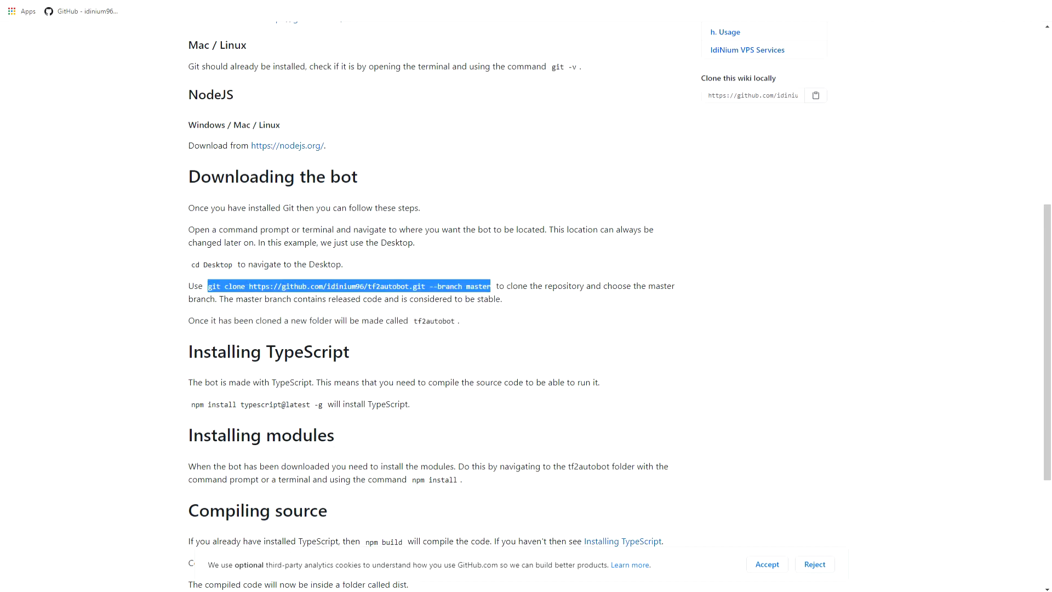
pyautogui.hotkey('alt', 'Tab')
pyautogui.rightClick(38, 41)
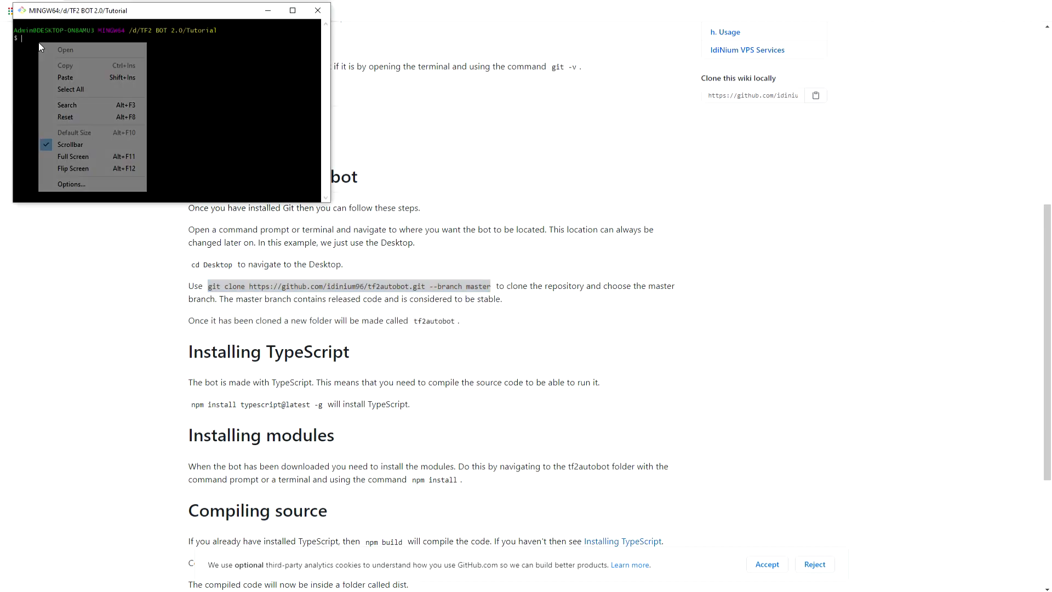
pyautogui.click(66, 73)
pyautogui.press('Return')
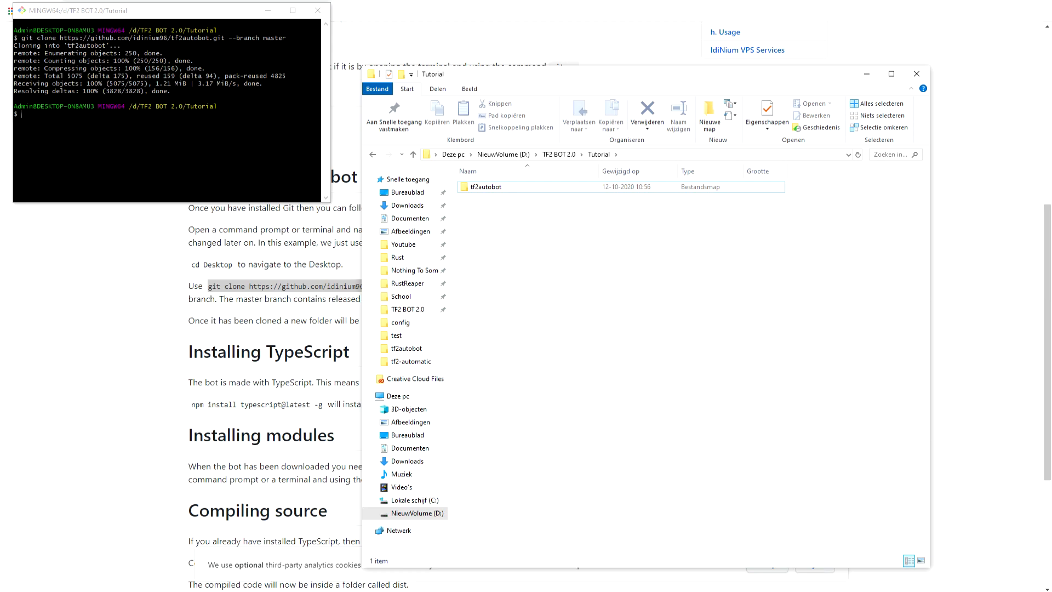
# Change the terminal's directory to tf2autobot and open the cloned tf2autobot folder in File Explorer.
pyautogui.click(167, 144)
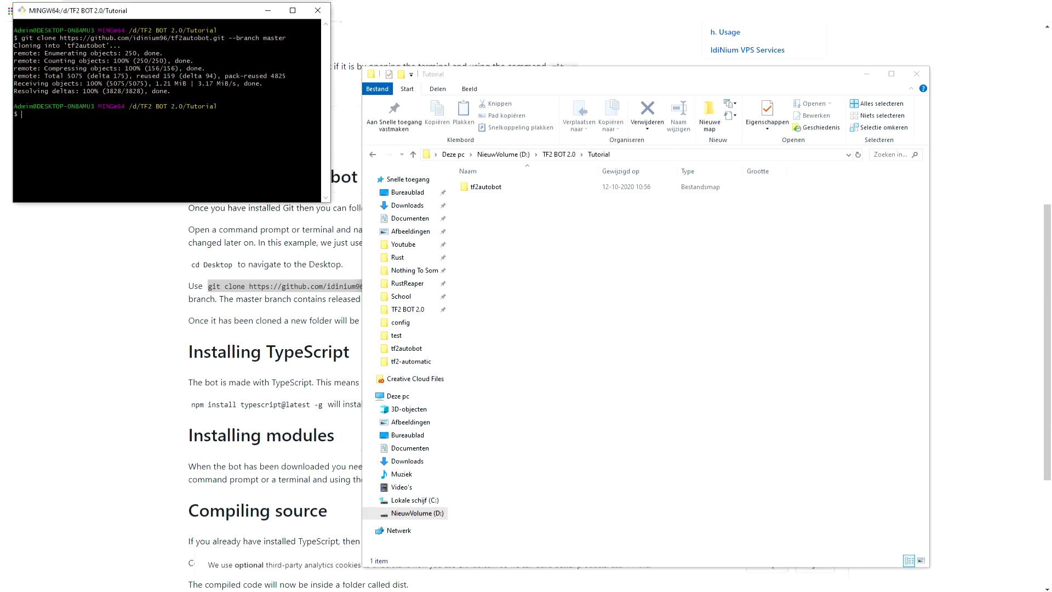
pyautogui.write('cd tf2a')
pyautogui.press('Tab')
pyautogui.press('Return')
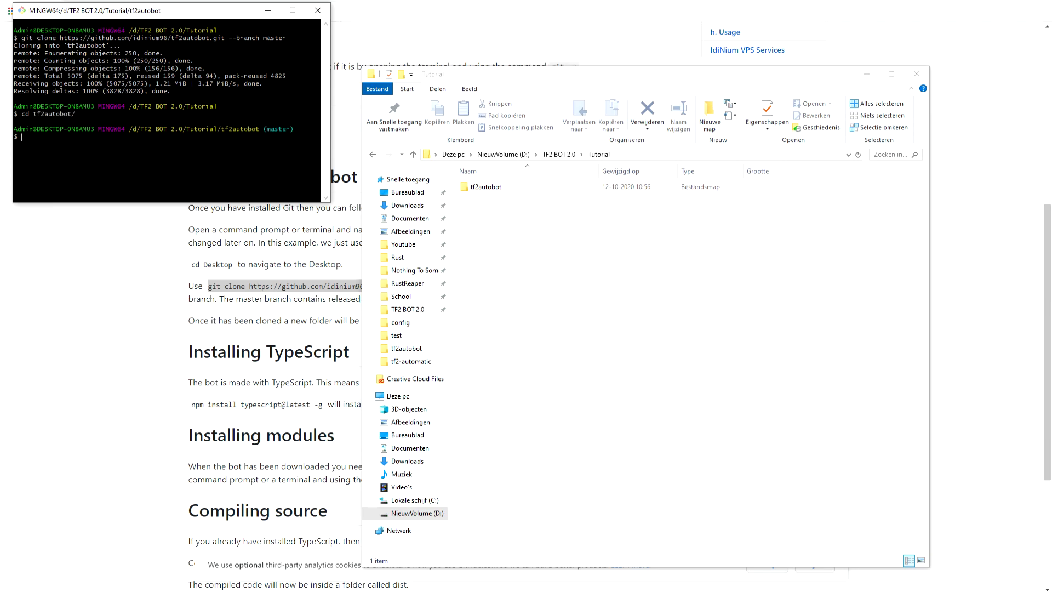
pyautogui.doubleClick(532, 188)
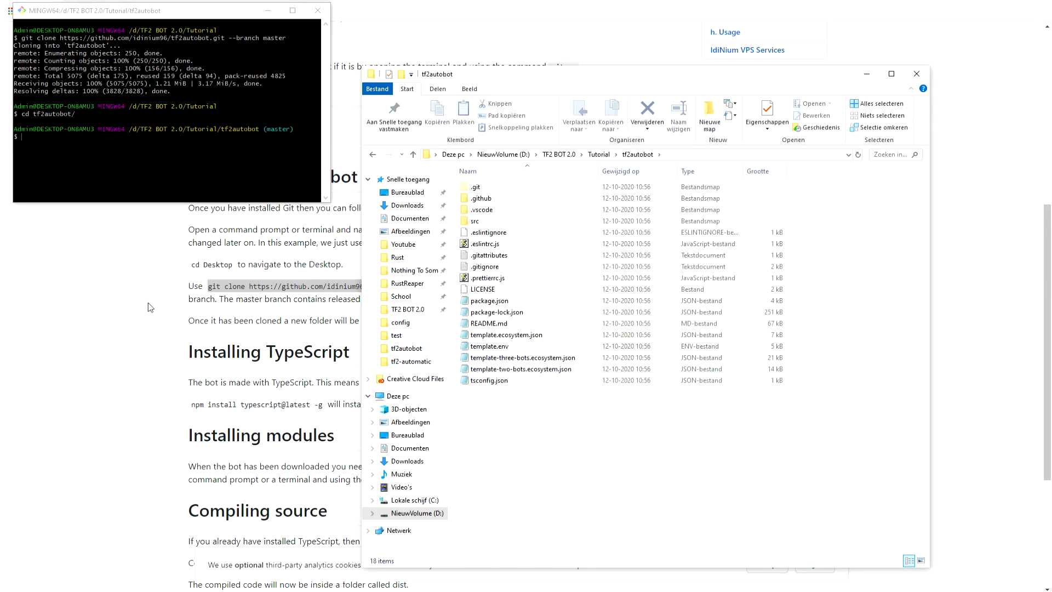
# Paste the guide's npm install typescript@latest -g command at the Git Bash prompt, and clear it without running it.
pyautogui.click(137, 279)
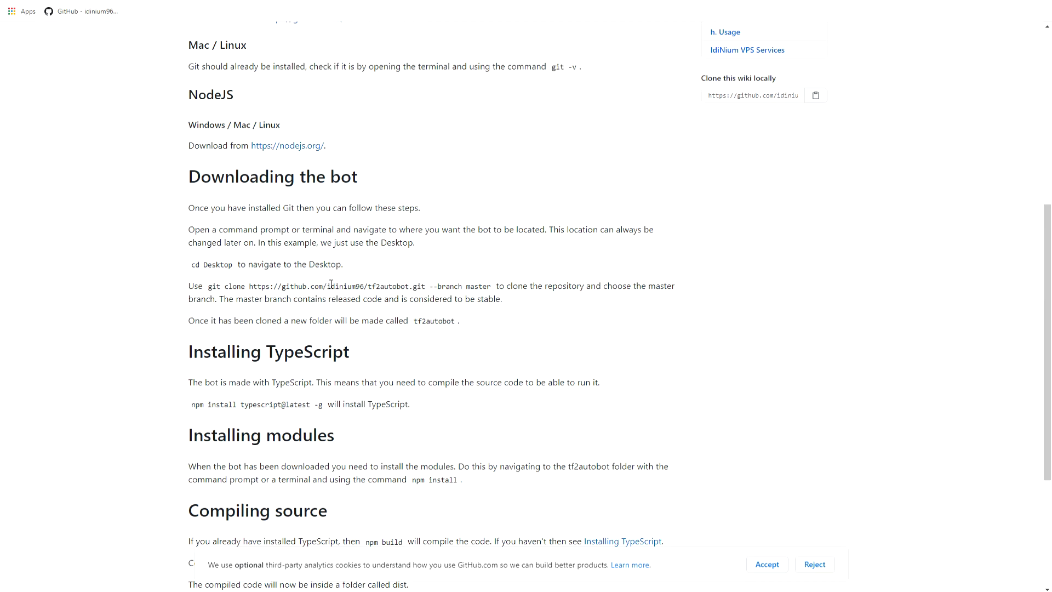
pyautogui.scroll(-1, 331, 283)
pyautogui.scroll(-1, 319, 265)
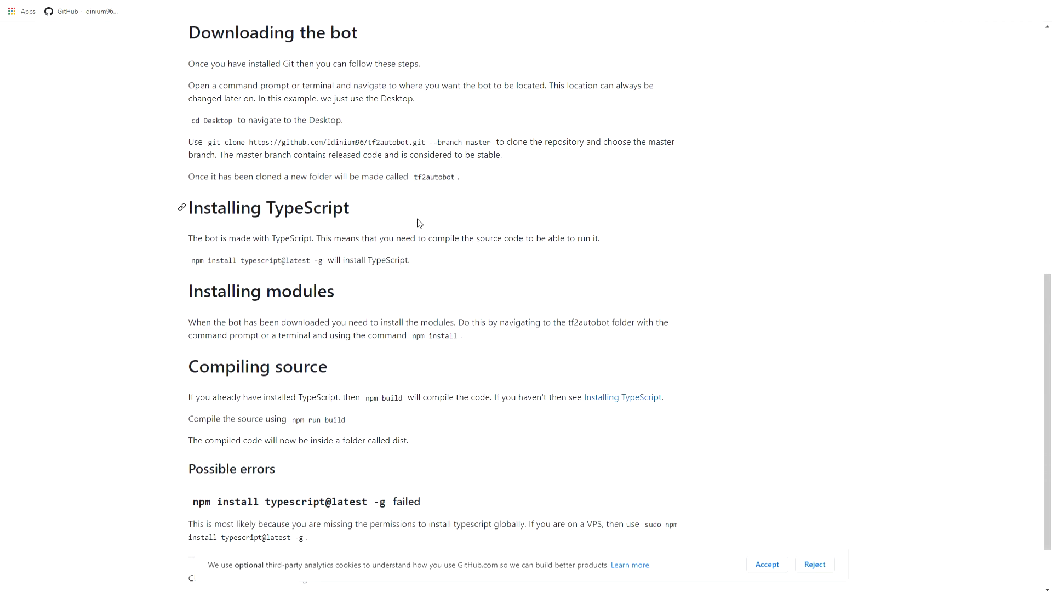
pyautogui.click(274, 590)
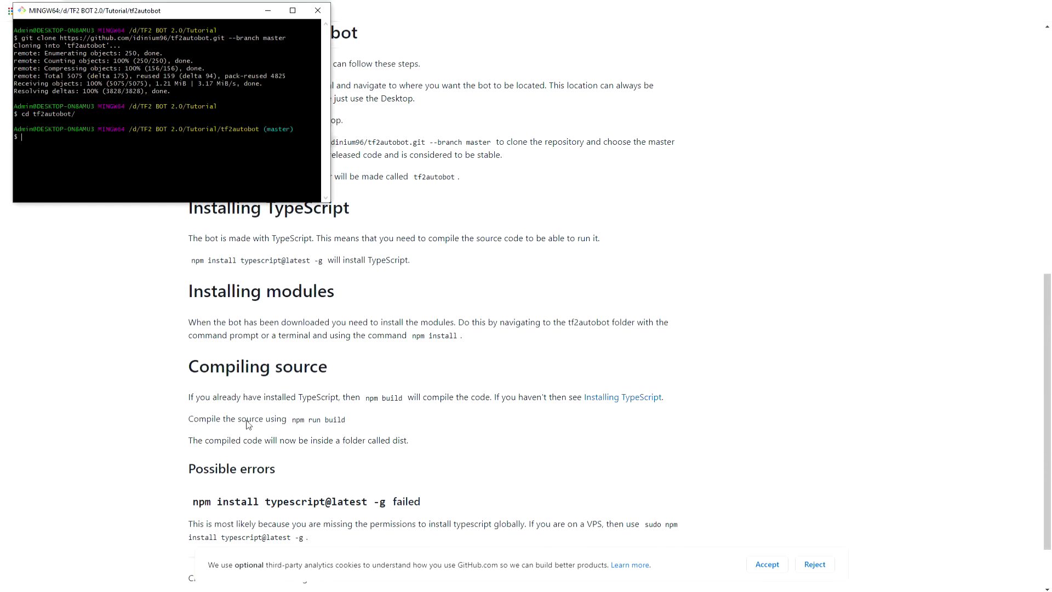
pyautogui.click(192, 261)
pyautogui.moveTo(191, 261); pyautogui.dragTo(324, 266)
pyautogui.rightClick(323, 267)
pyautogui.click(339, 270)
pyautogui.hotkey('alt', 'Tab')
pyautogui.rightClick(146, 168)
pyautogui.click(172, 201)
pyautogui.press('BackSpace')
pyautogui.press('BackSpace')
pyautogui.press('BackSpace')
pyautogui.press('BackSpace')
pyautogui.press('BackSpace')
pyautogui.press('BackSpace')
pyautogui.press('BackSpace')
pyautogui.press('BackSpace')
pyautogui.press('BackSpace')
pyautogui.press('BackSpace')
pyautogui.press('BackSpace')
pyautogui.press('BackSpace')
pyautogui.press('BackSpace')
pyautogui.press('BackSpace')
pyautogui.press('BackSpace')
pyautogui.press('BackSpace')
pyautogui.press('BackSpace')
pyautogui.press('BackSpace')
pyautogui.press('BackSpace')
pyautogui.press('BackSpace')
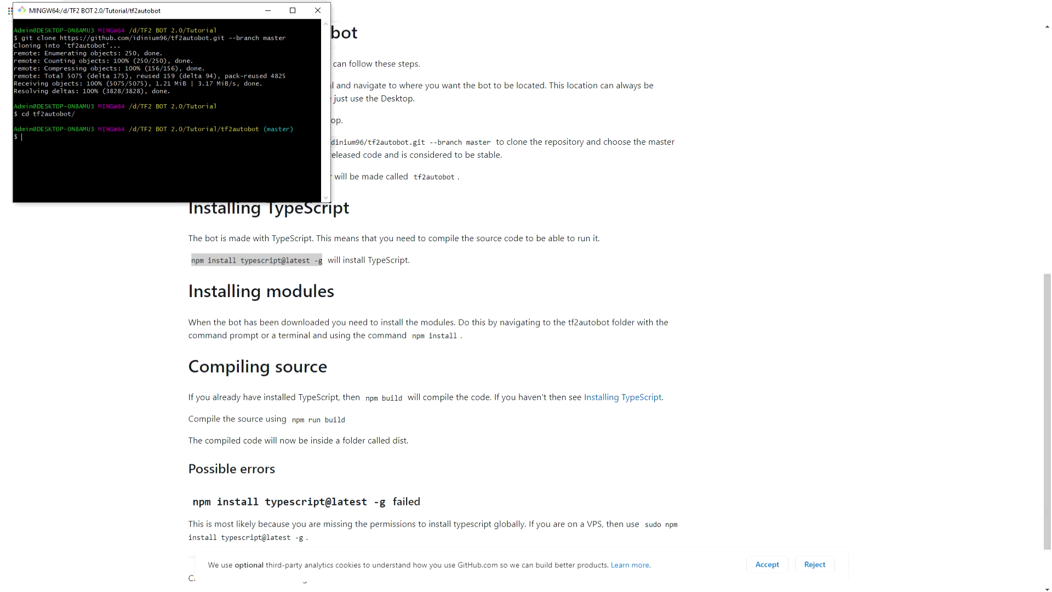
# Copy the npm install command from the guide's Installing modules section and bring back the terminal and the tf2autobot folder window.
pyautogui.click(376, 302)
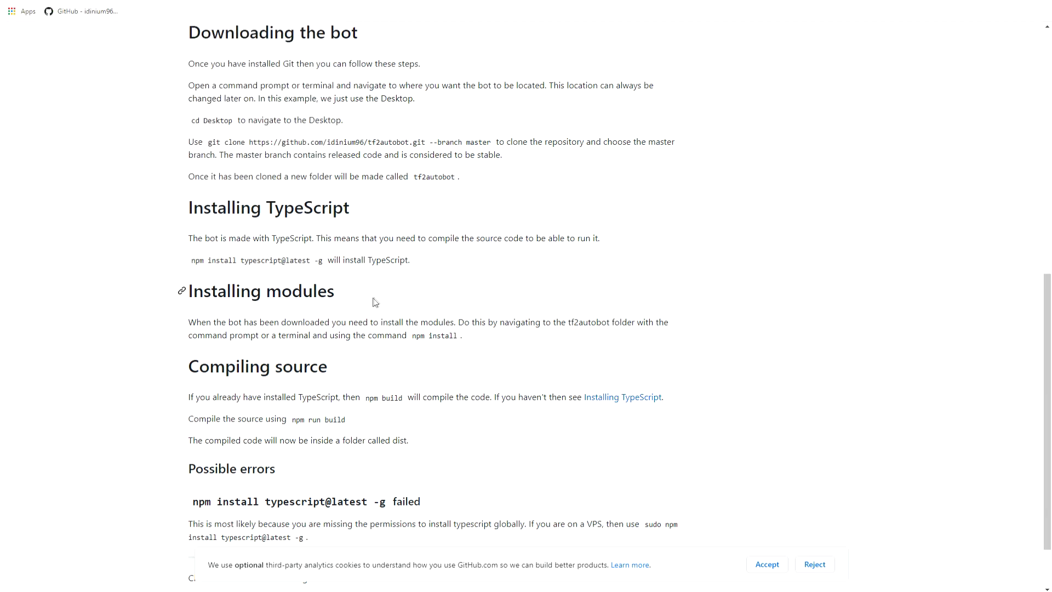
pyautogui.moveTo(459, 323); pyautogui.dragTo(525, 323)
pyautogui.click(565, 322)
pyautogui.moveTo(414, 336); pyautogui.dragTo(460, 337)
pyautogui.rightClick(466, 338)
pyautogui.click(469, 343)
pyautogui.click(257, 591)
pyautogui.click(118, 590)
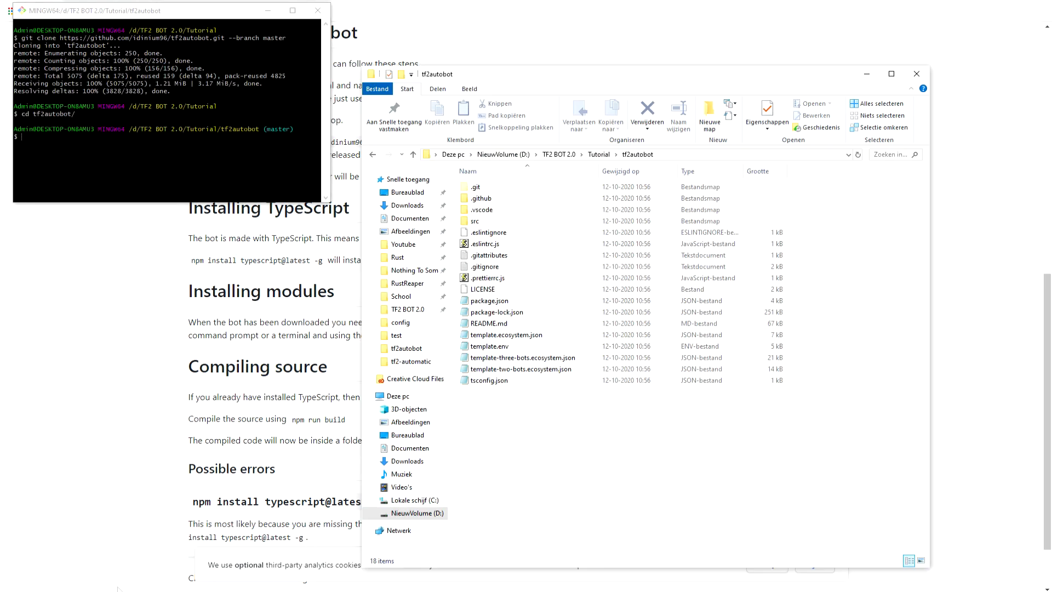
# Paste npm install at the Git Bash prompt in the tf2autobot directory and return to the installation guide.
pyautogui.click(219, 163)
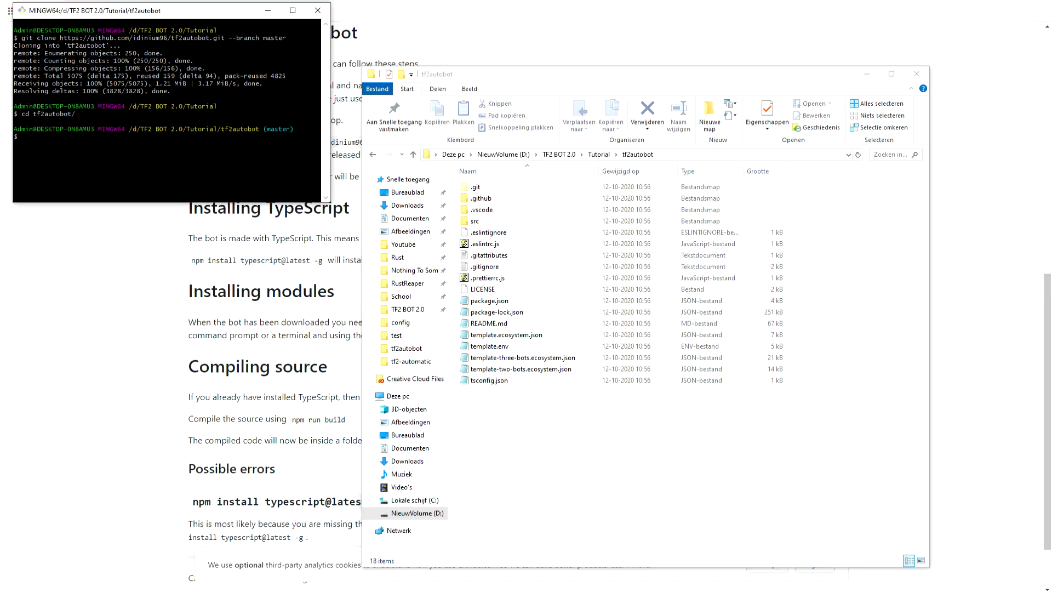
pyautogui.moveTo(130, 107)
pyautogui.mouseDown()
pyautogui.moveTo(319, 107)
pyautogui.moveTo(130, 107)
pyautogui.mouseUp()
pyautogui.click(312, 113)
pyautogui.click(129, 108)
pyautogui.rightClick(112, 131)
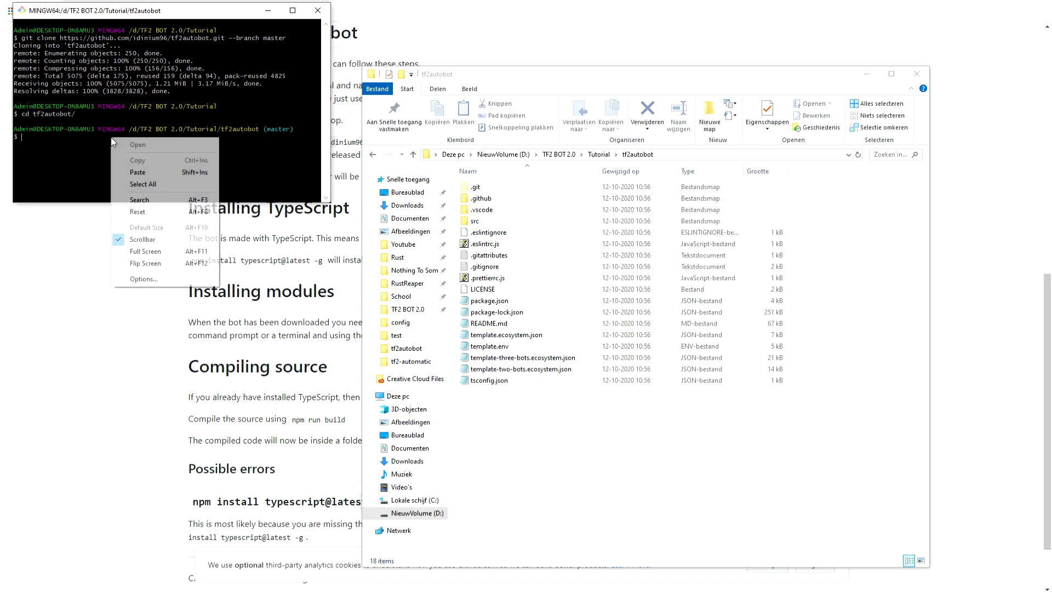
pyautogui.click(137, 170)
pyautogui.click(139, 208)
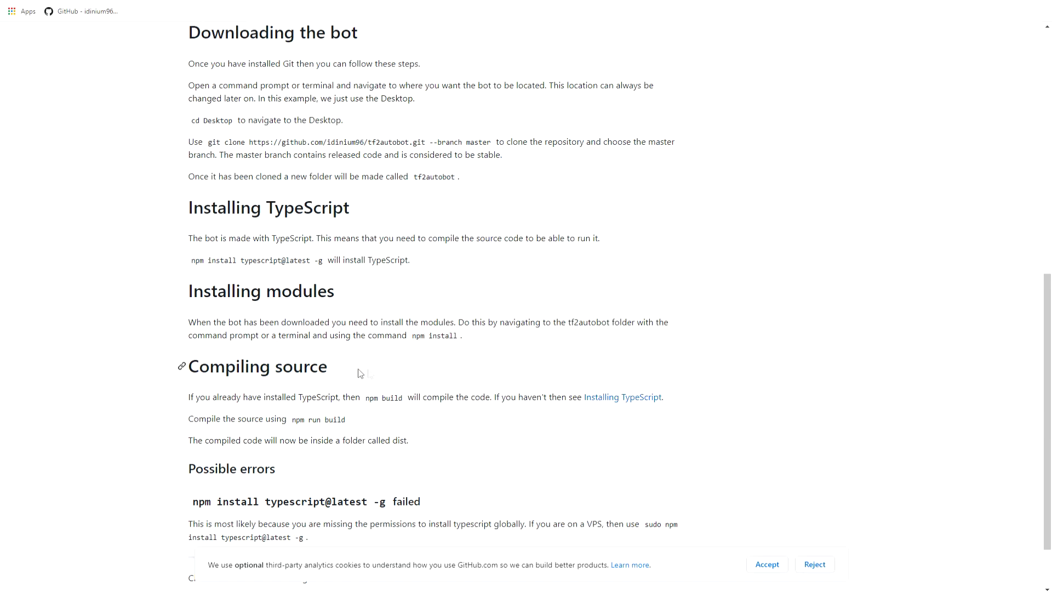
# Copy npm install from the guide's Installing modules section and run it in Git Bash in the tf2autobot directory.
pyautogui.moveTo(458, 335); pyautogui.dragTo(411, 339)
pyautogui.rightClick(417, 340)
pyautogui.click(433, 347)
pyautogui.hotkey('alt', 'Tab')
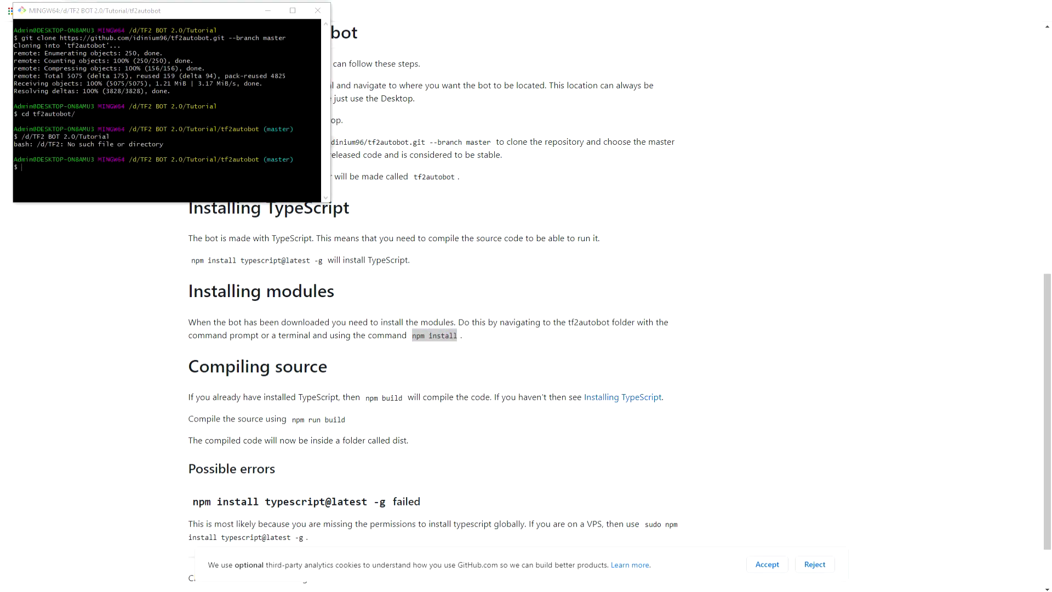
pyautogui.hotkey('alt', 'Tab')
pyautogui.rightClick(130, 178)
pyautogui.click(174, 214)
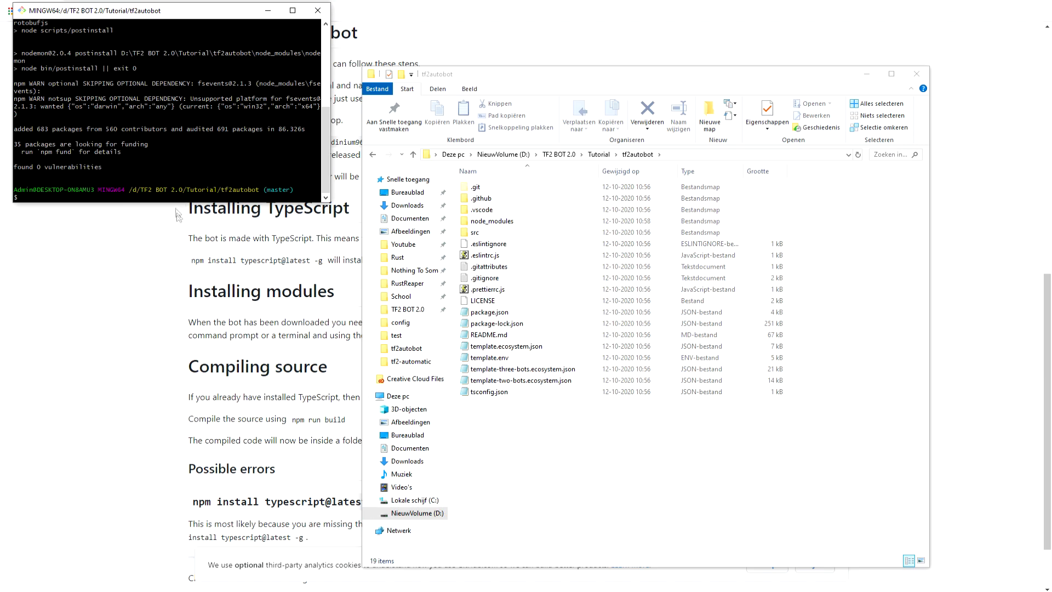
# Return to the installation guide and copy the npm run build command from its Compiling source section.
pyautogui.click(134, 333)
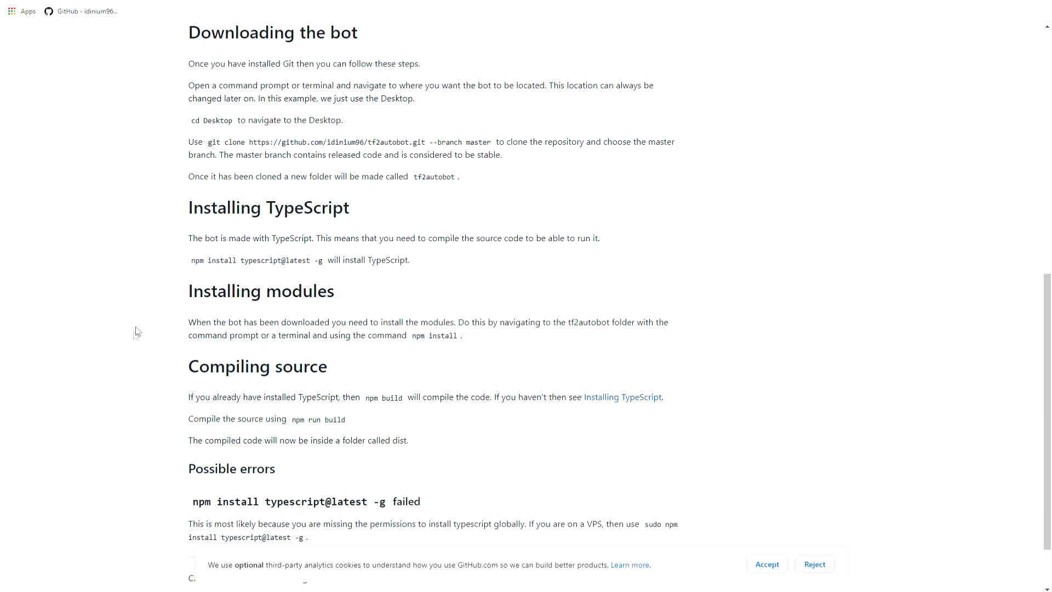
pyautogui.scroll(-1, 252, 299)
pyautogui.moveTo(292, 349); pyautogui.dragTo(349, 348)
pyautogui.rightClick(351, 352)
pyautogui.click(362, 361)
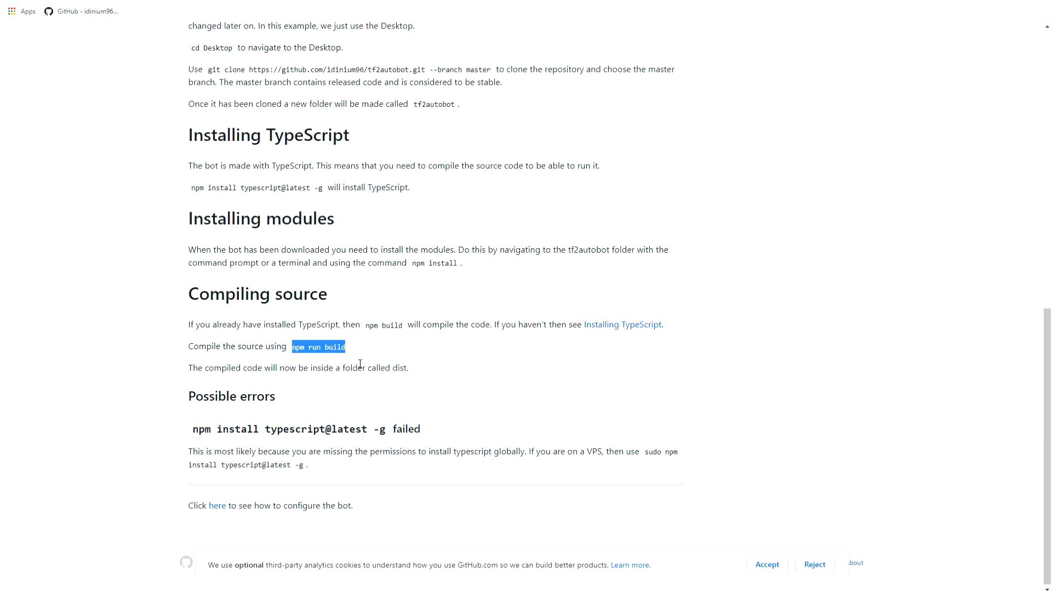
# Bring back the terminal and the tf2autobot folder window, and run npm run build at the Git Bash prompt.
pyautogui.hotkey('alt', 'Tab')
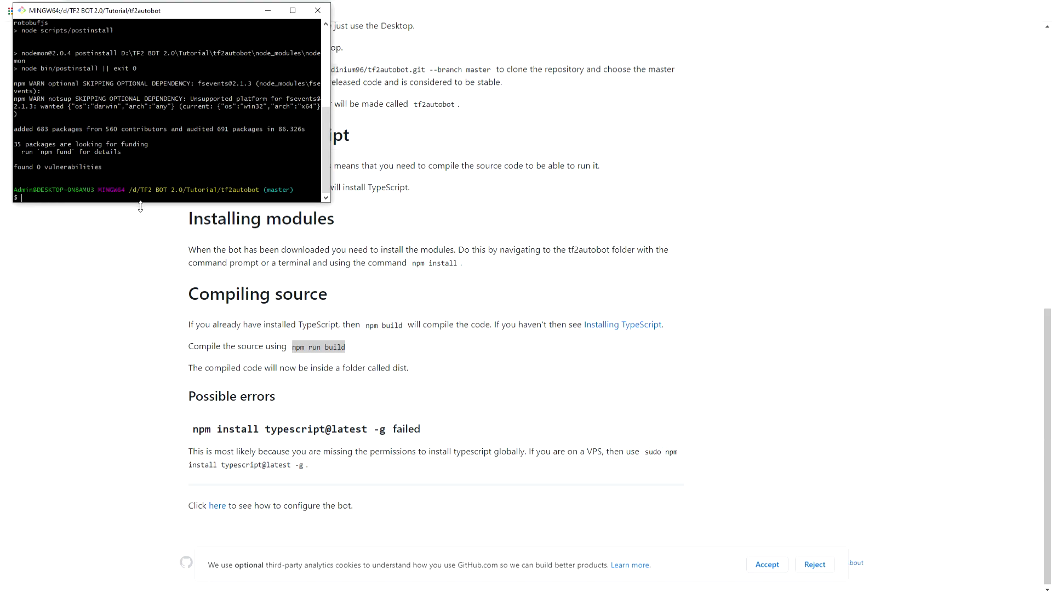
pyautogui.click(124, 582)
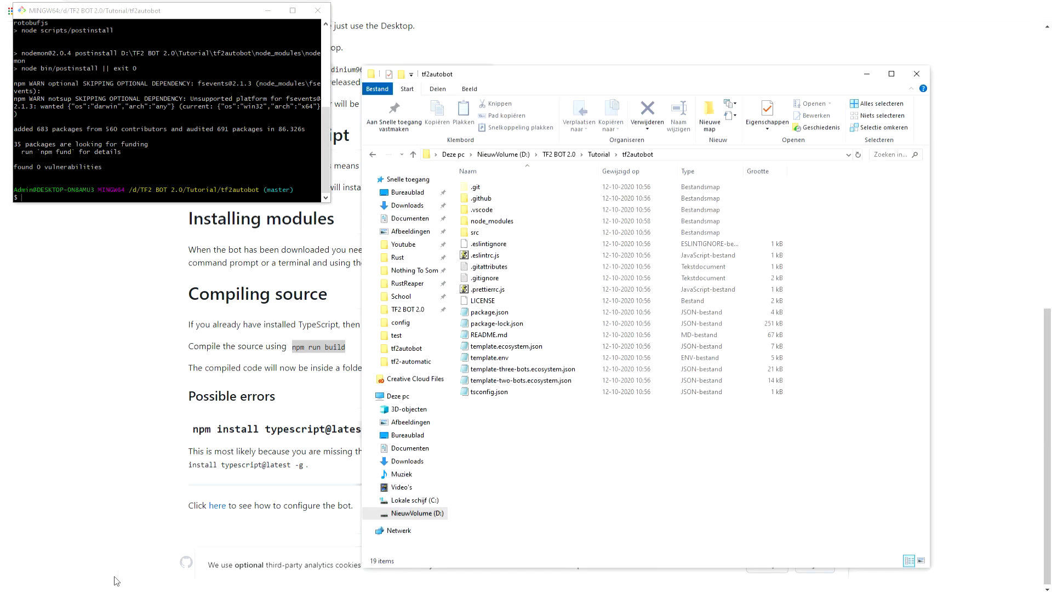
pyautogui.rightClick(123, 198)
pyautogui.click(159, 231)
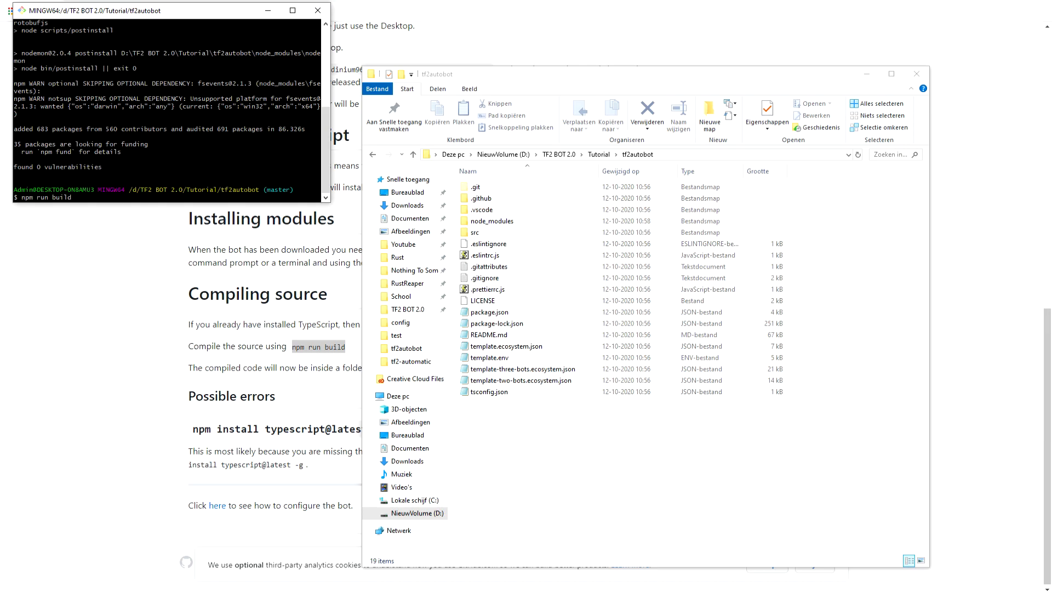
pyautogui.press('Return')
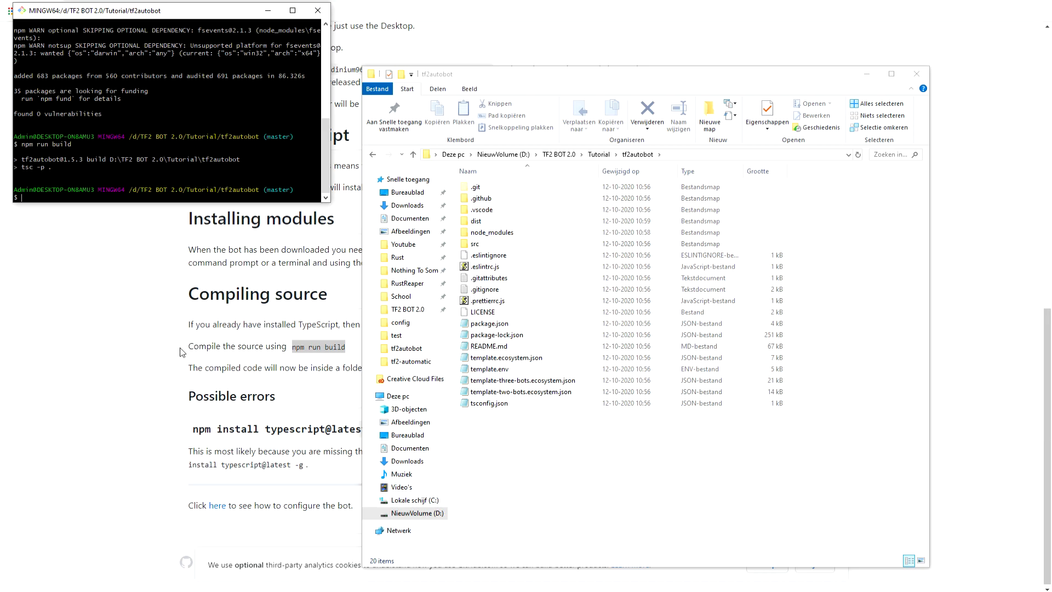
# Open the bot configuration page linked at the end of the installation guide and look over its environment variable instructions.
pyautogui.click(130, 275)
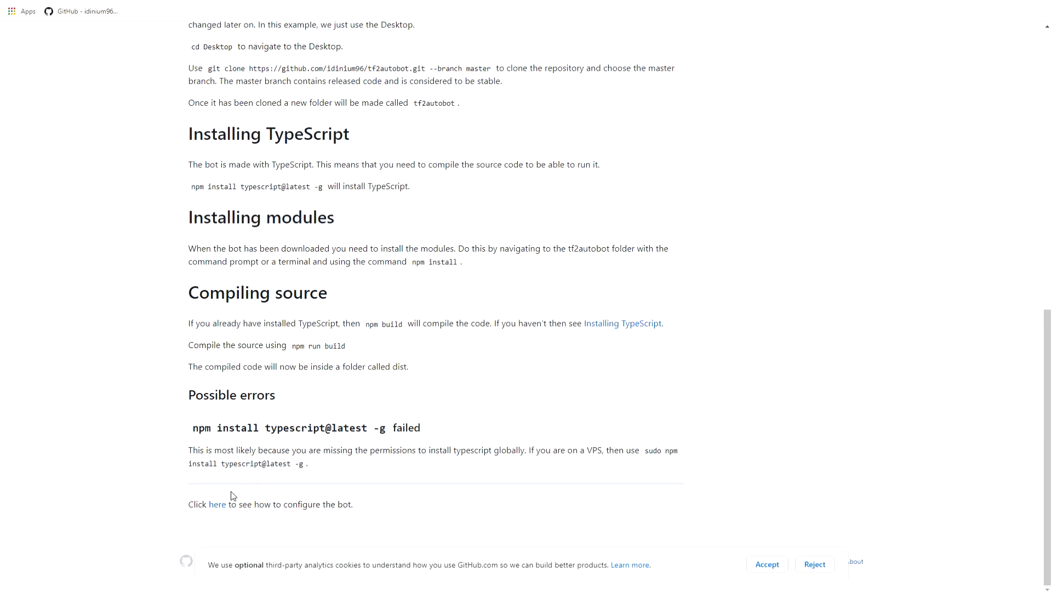
pyautogui.click(218, 504)
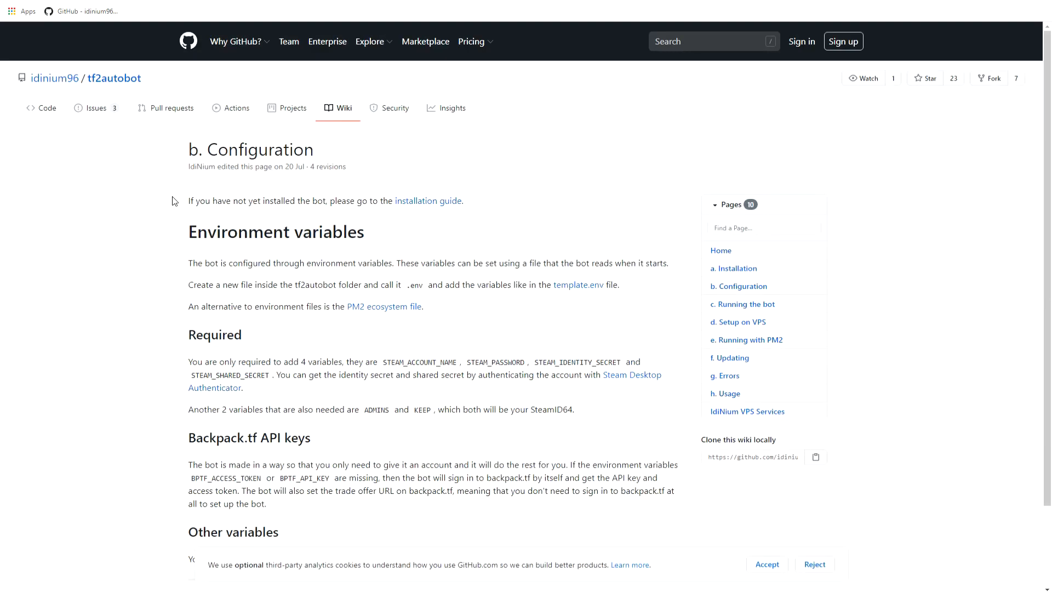
pyautogui.scroll(-1, 172, 208)
pyautogui.scroll(1, 180, 233)
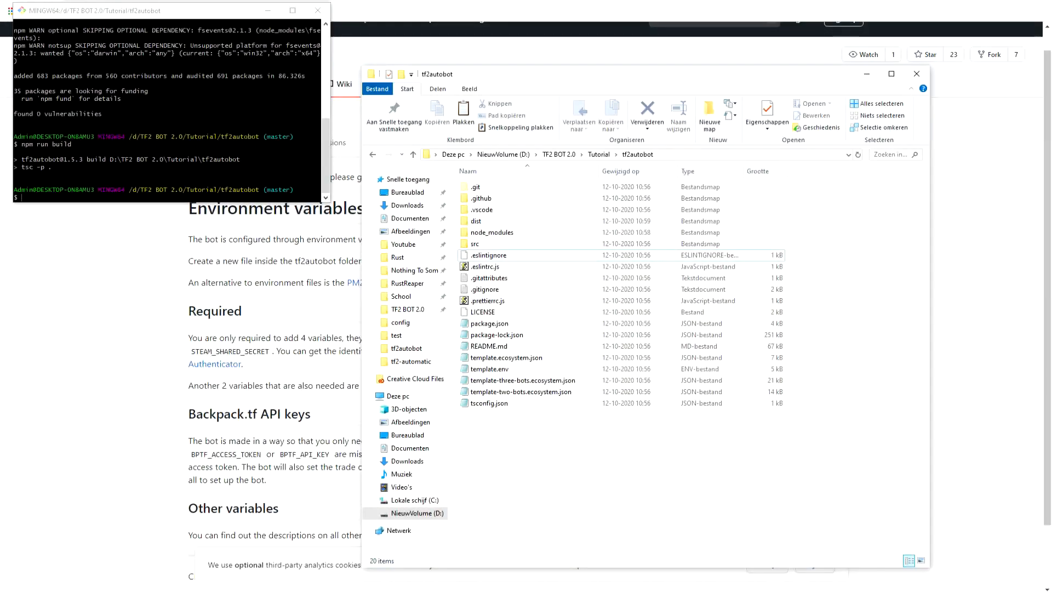
# Make a copy of template.env inside the tf2autobot folder.
pyautogui.rightClick(493, 370)
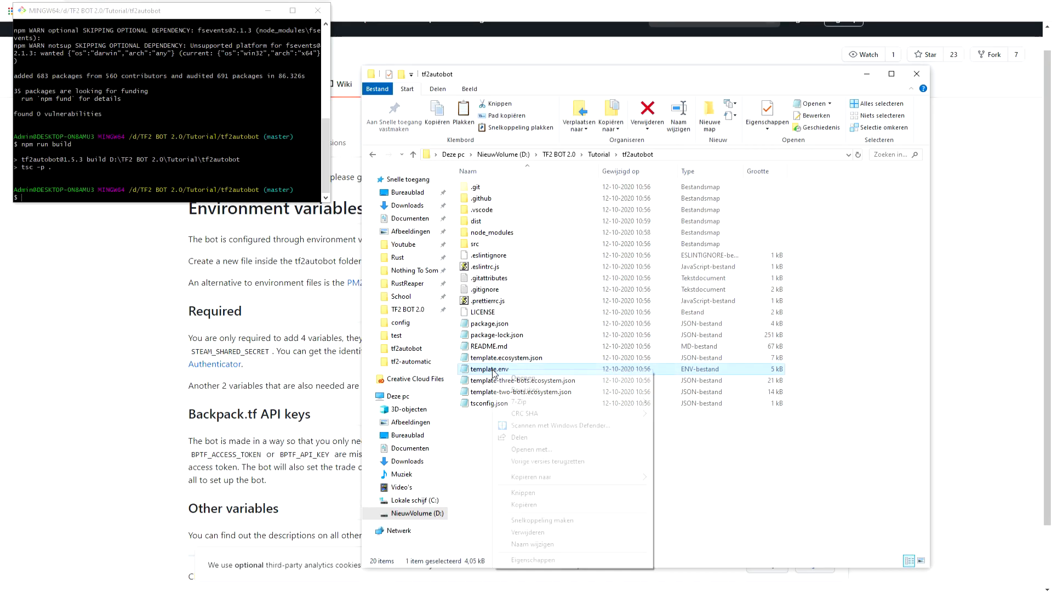
pyautogui.click(538, 504)
pyautogui.rightClick(499, 481)
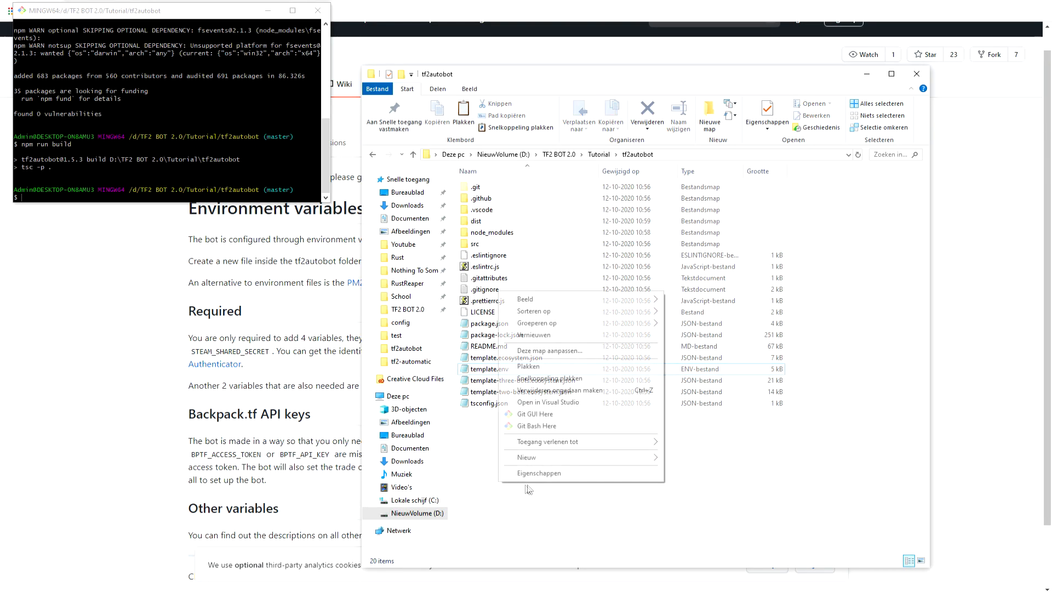
pyautogui.click(528, 366)
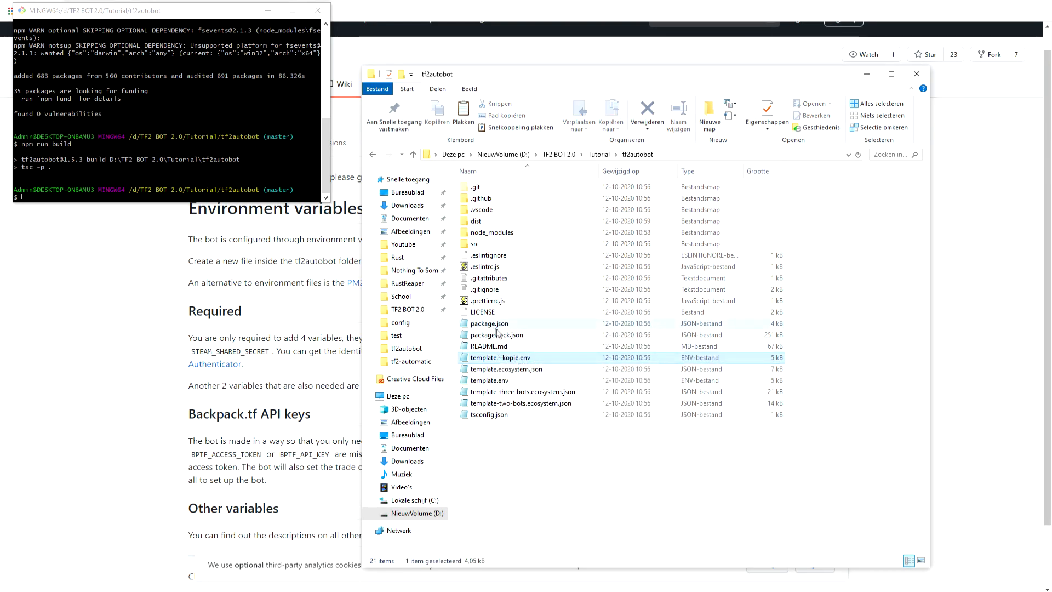
# Rename the copied template file as .env.
pyautogui.rightClick(498, 359)
pyautogui.click(546, 529)
pyautogui.press('BackSpace')
pyautogui.press('Return')
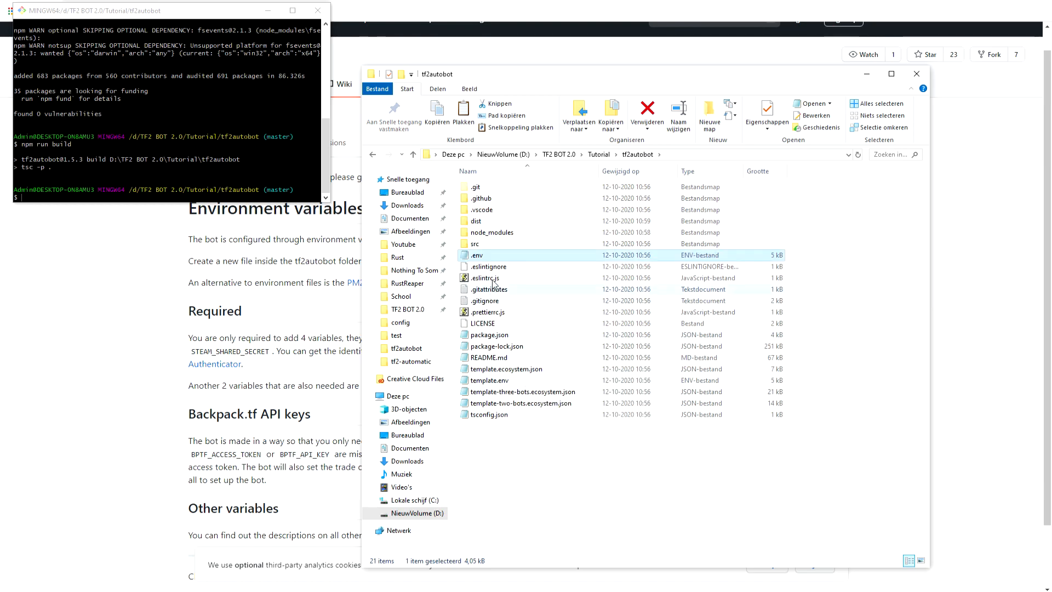
# Open the .env file for editing and arrange its window over the wiki's Configuration page.
pyautogui.doubleClick(495, 257)
pyautogui.moveTo(473, 67); pyautogui.dragTo(466, 59)
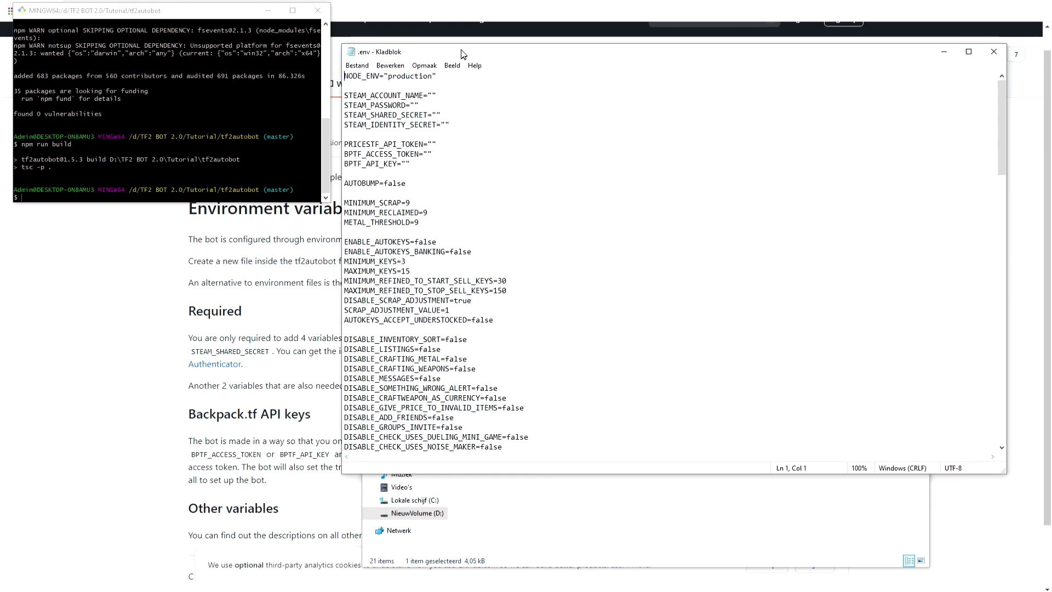
pyautogui.click(53, 378)
pyautogui.click(297, 591)
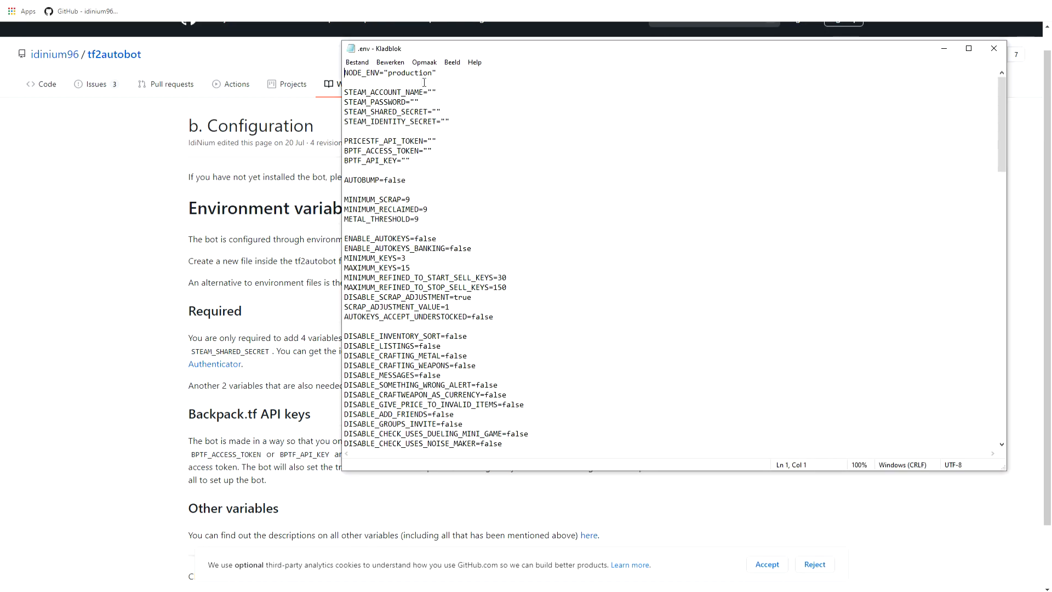
# Enter the Steam account name in STEAM_ACCOUNT_NAME and the account password in STEAM_PASSWORD, and point out the shared and identity secret fields.
pyautogui.click(433, 92)
pyautogui.write('username')
pyautogui.press('End')
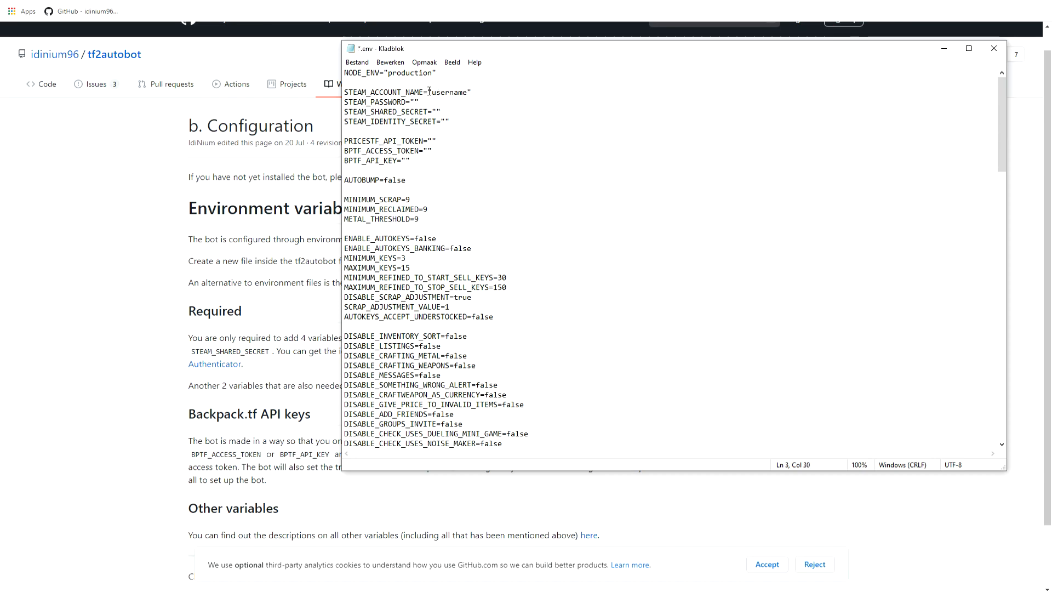
pyautogui.moveTo(476, 92); pyautogui.dragTo(468, 92)
pyautogui.click(415, 102)
pyautogui.write('password')
pyautogui.click(437, 112)
pyautogui.click(447, 121)
# Set AUTOBUMP to true in the .env file.
pyautogui.scroll(-1, 415, 140)
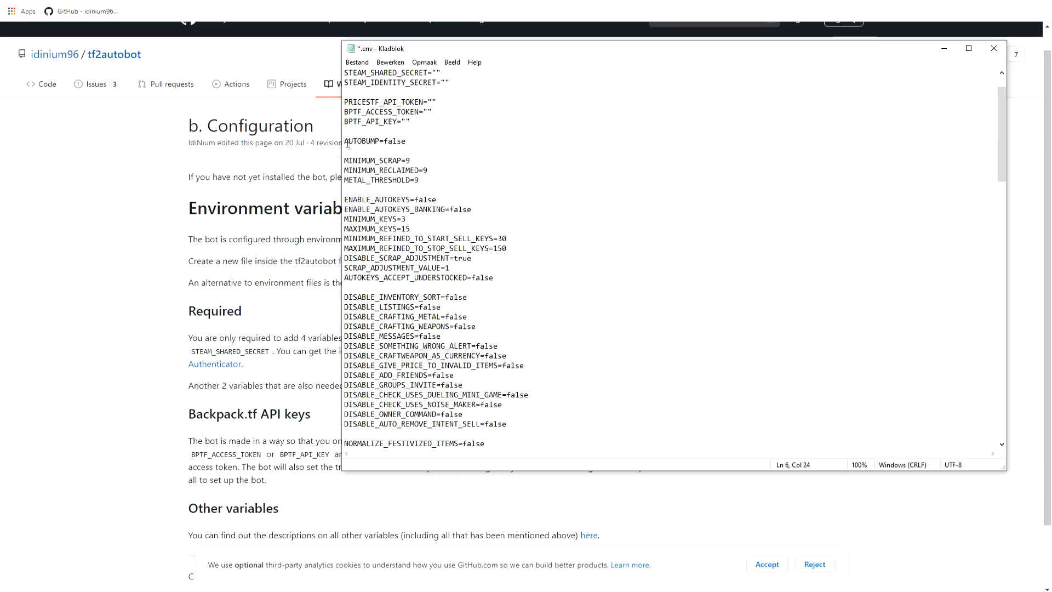
pyautogui.doubleClick(399, 143)
pyautogui.click(413, 146)
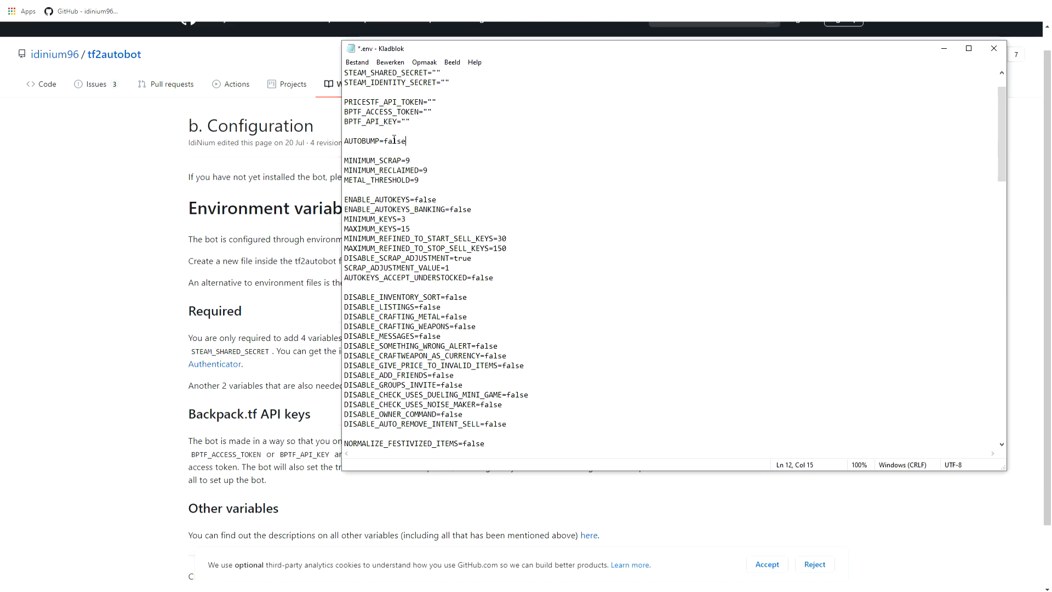
pyautogui.doubleClick(394, 141)
pyautogui.write('ture')
pyautogui.press('BackSpace')
pyautogui.press('BackSpace')
pyautogui.press('BackSpace')
pyautogui.write('uru')
pyautogui.press('BackSpace')
pyautogui.press('BackSpace')
pyautogui.press('BackSpace')
pyautogui.write('rue')
# Examine the autokeys settings, including the minimum and maximum keys and the refined thresholds for starting and stopping key sales.
pyautogui.scroll(-2, 386, 192)
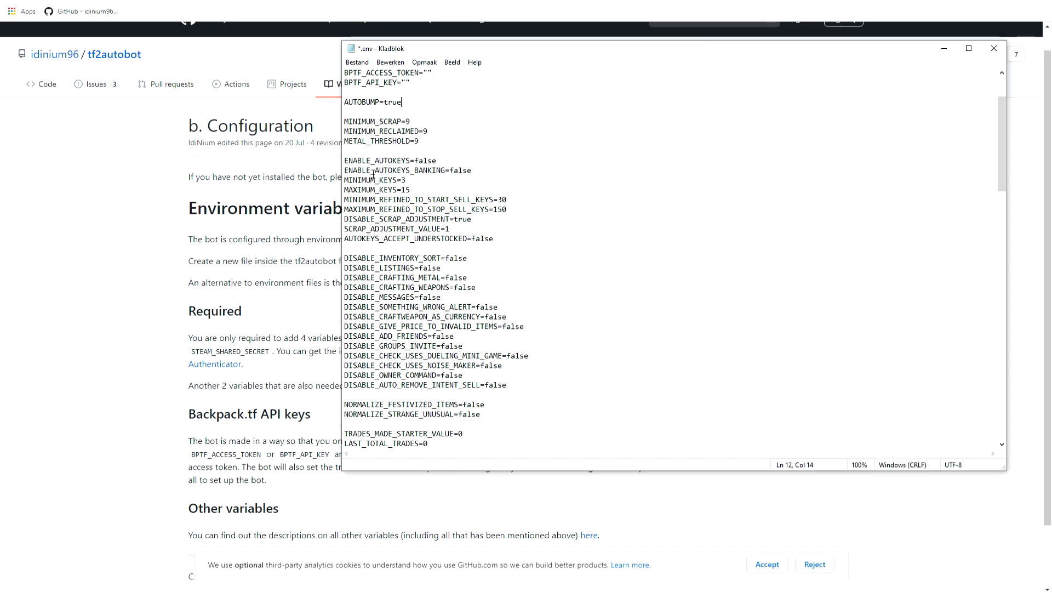
pyautogui.scroll(-2, 460, 176)
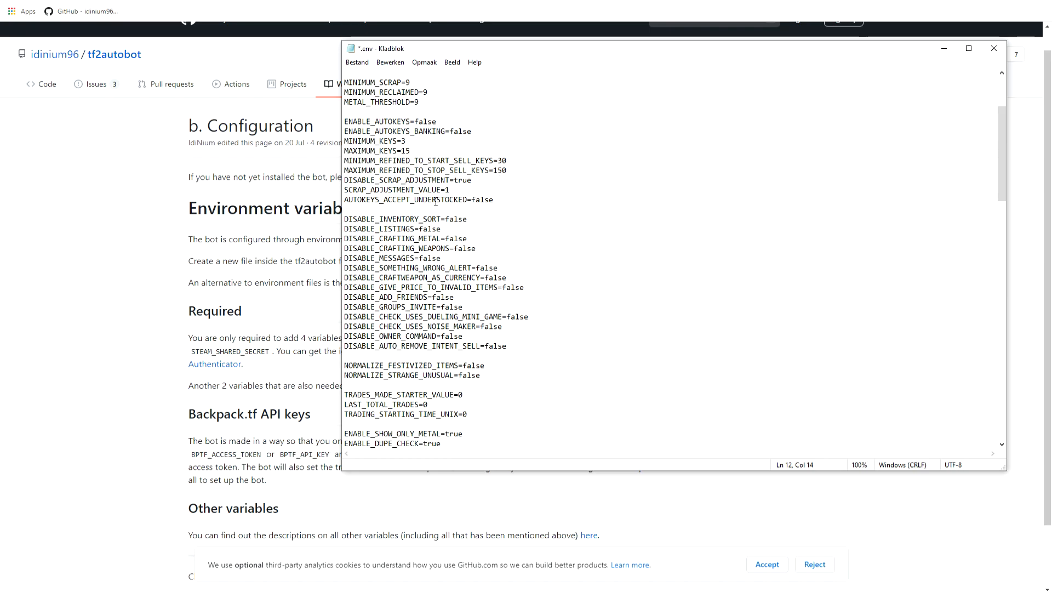
pyautogui.moveTo(403, 142); pyautogui.dragTo(402, 151)
pyautogui.click(411, 151)
pyautogui.moveTo(498, 162); pyautogui.dragTo(516, 163)
pyautogui.moveTo(515, 163); pyautogui.dragTo(497, 172)
pyautogui.click(497, 172)
# Examine the DISABLE options and dupe check settings, and the SKIP_BPTF_TRADEOFFERURL and SKIP_ACCOUNT_LIMITATIONS variables.
pyautogui.scroll(-1, 444, 191)
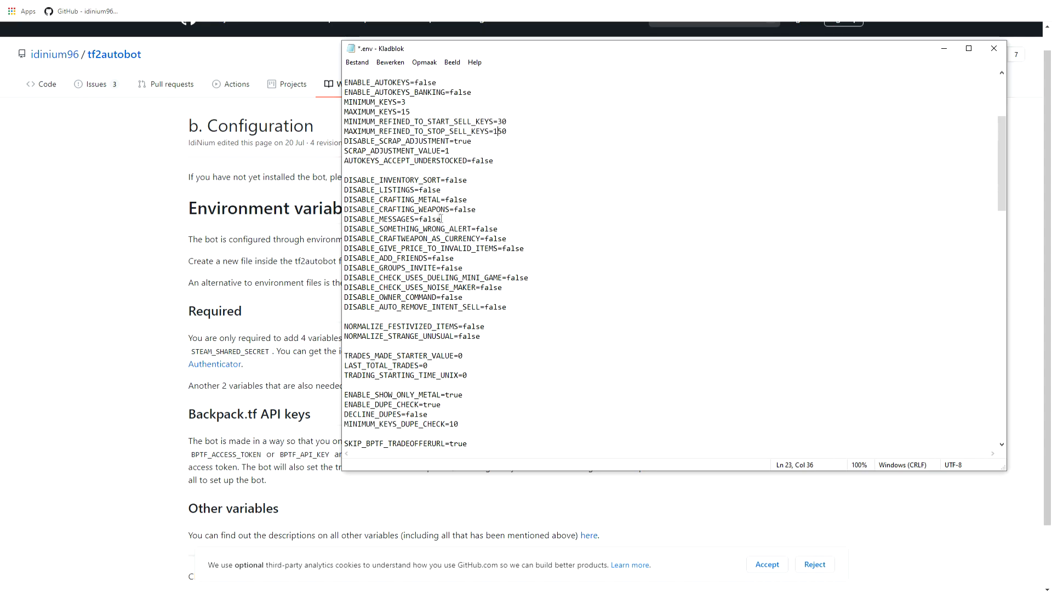
pyautogui.scroll(-1, 437, 218)
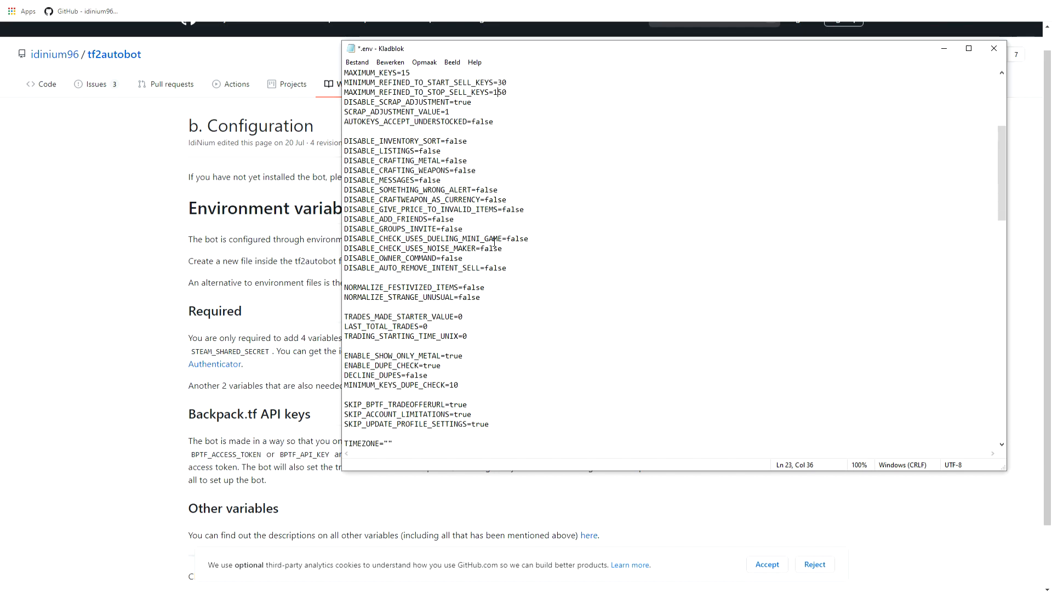
pyautogui.scroll(-2, 494, 241)
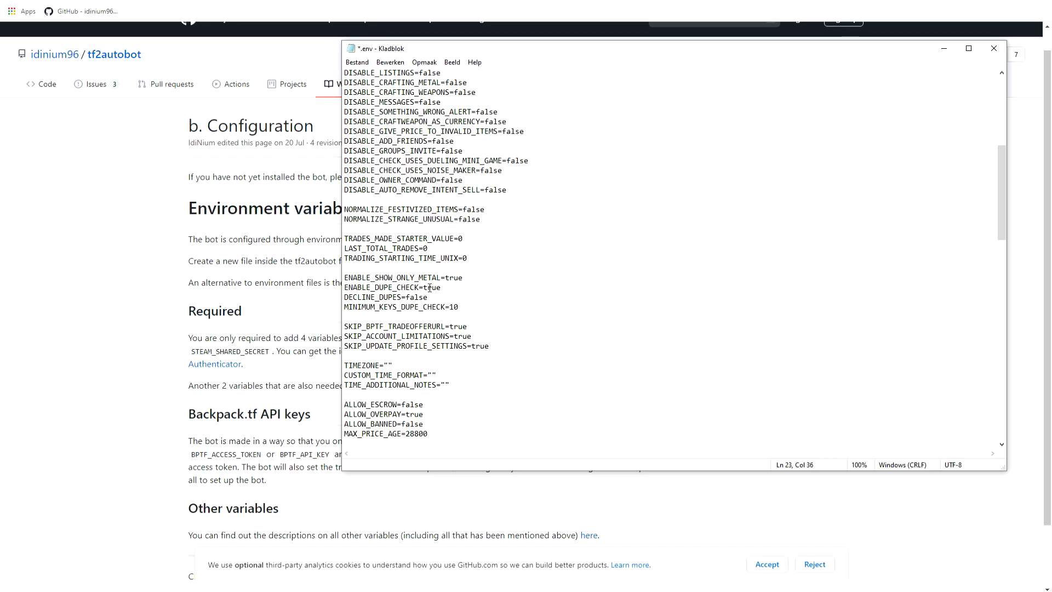
pyautogui.scroll(-2, 481, 223)
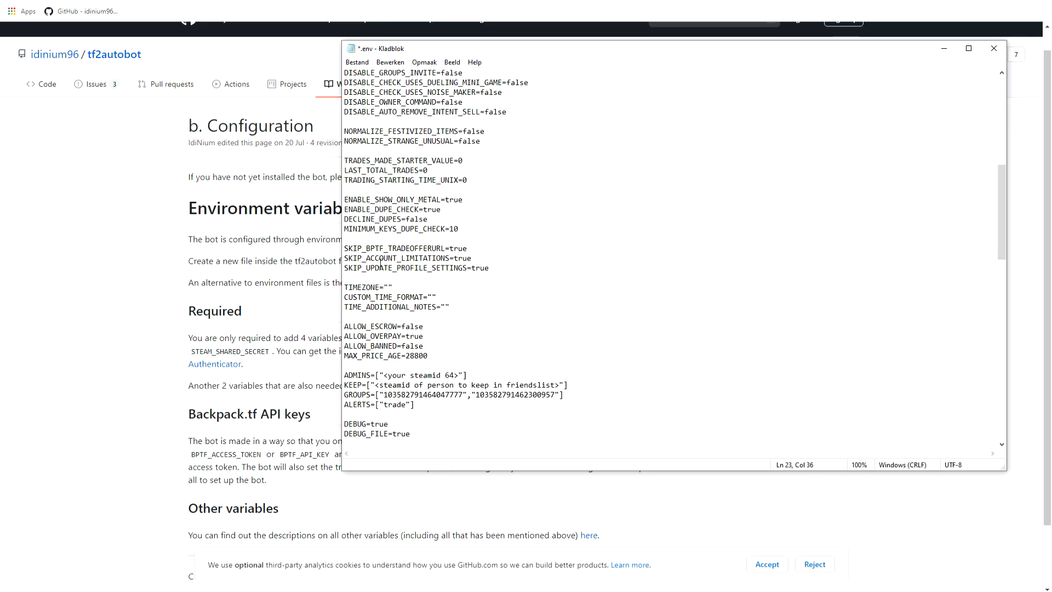
pyautogui.moveTo(477, 261); pyautogui.dragTo(454, 261)
pyautogui.click(482, 252)
pyautogui.moveTo(346, 258); pyautogui.dragTo(463, 260)
pyautogui.click(458, 259)
pyautogui.moveTo(469, 249); pyautogui.dragTo(349, 249)
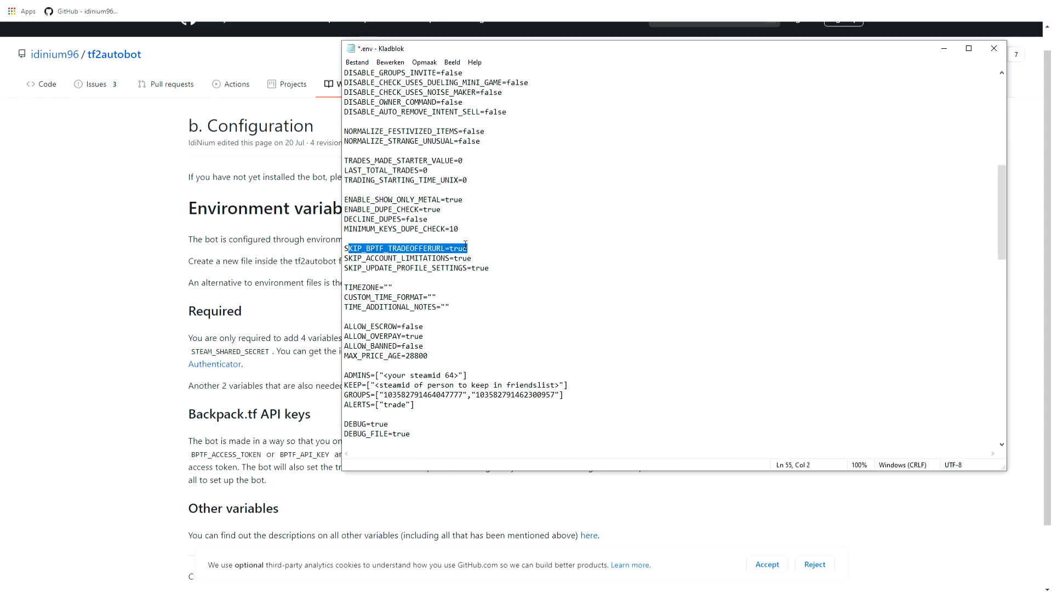
pyautogui.moveTo(476, 251); pyautogui.dragTo(452, 251)
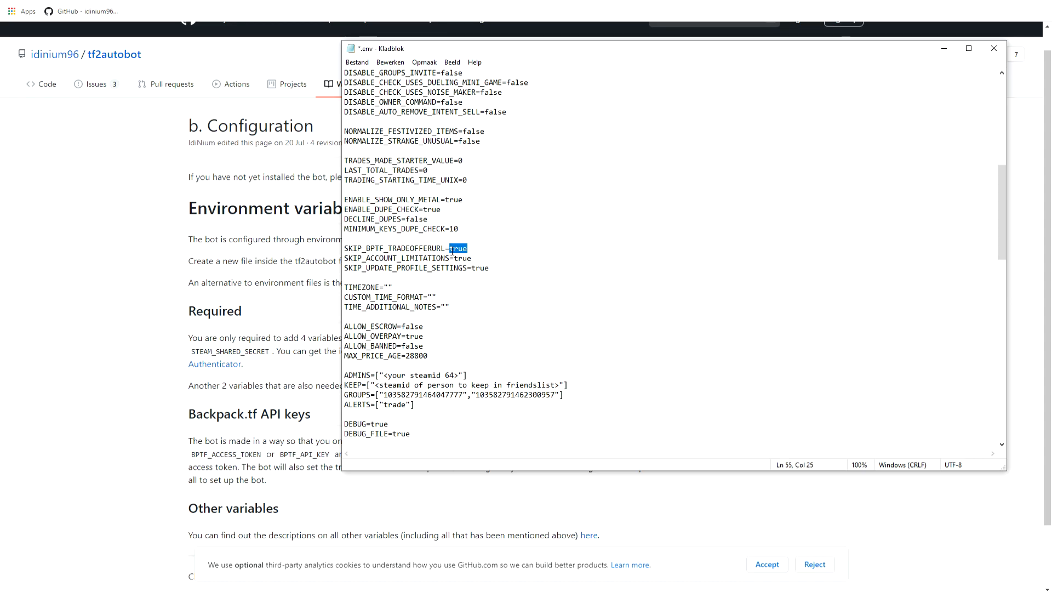
pyautogui.moveTo(477, 250); pyautogui.dragTo(450, 250)
pyautogui.click(481, 249)
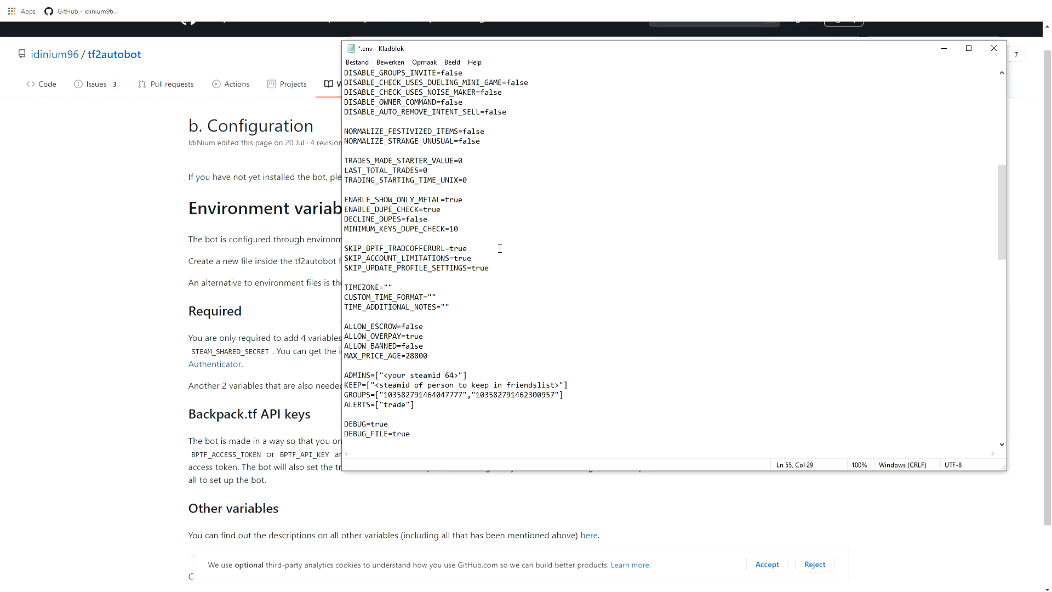
# Replace the placeholder in the ADMINS variable with the administrator's SteamID64.
pyautogui.scroll(-3, 499, 248)
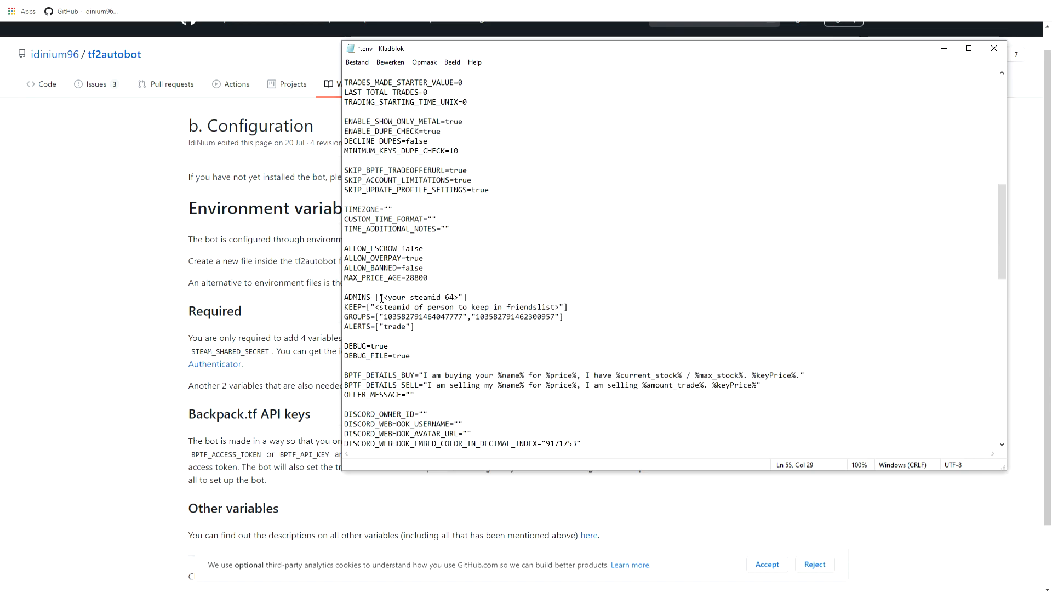
pyautogui.moveTo(384, 297); pyautogui.dragTo(459, 298)
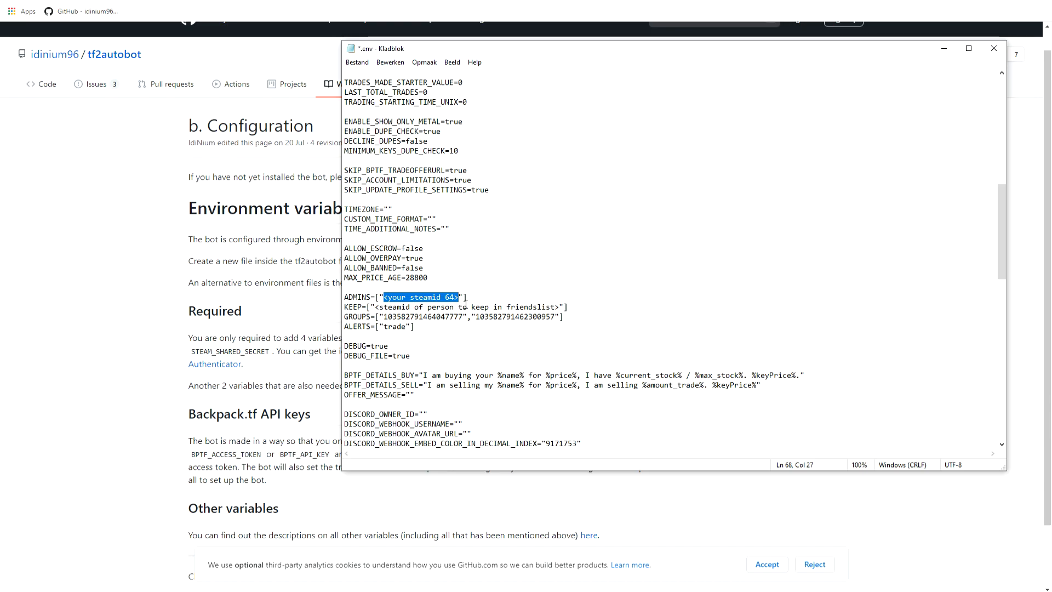
pyautogui.press('BackSpace')
pyautogui.write('8234723566558239')
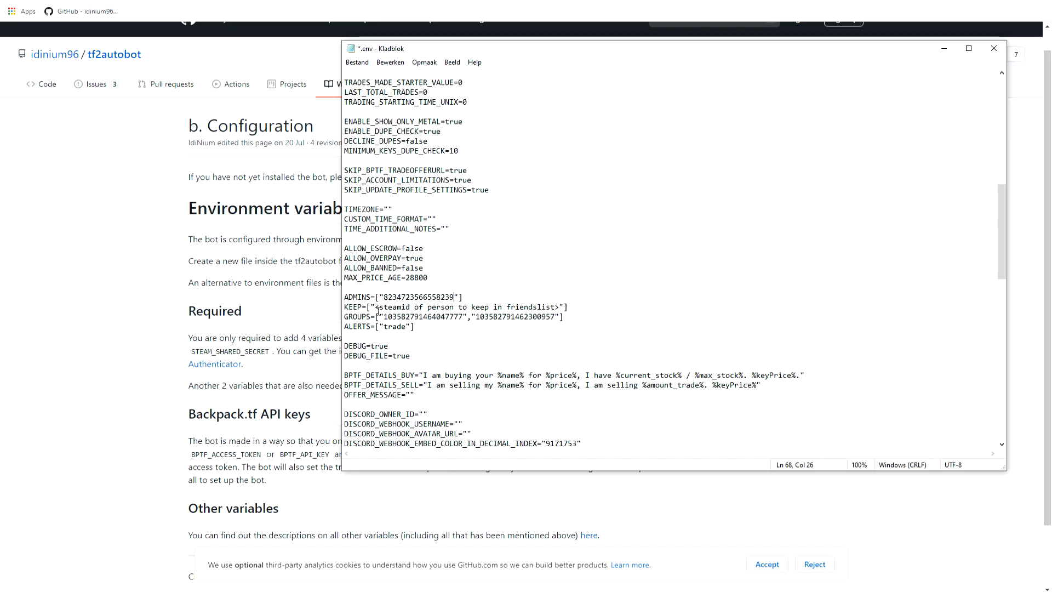
# Copy the SteamID64 from ADMINS and paste it over the placeholder in the KEEP variable.
pyautogui.moveTo(376, 307); pyautogui.dragTo(561, 307)
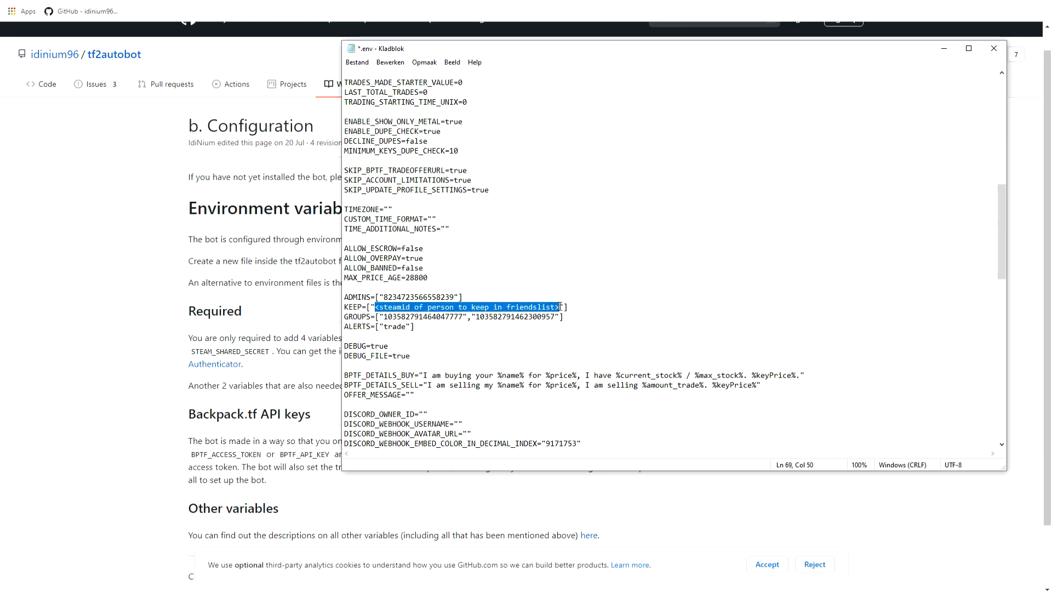
pyautogui.moveTo(454, 297); pyautogui.dragTo(560, 306)
pyautogui.hotkey('ctrl', 'c')
pyautogui.hotkey('ctrl', 'v')
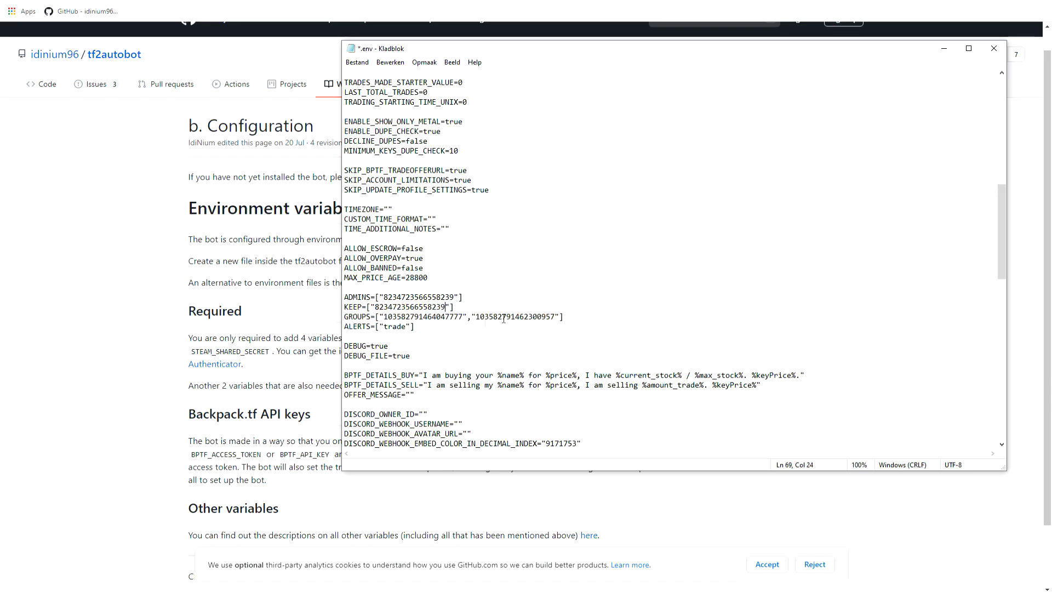
# Replace the words "am buying your" in the BPTF_DETAILS_BUY message with "Looking For".
pyautogui.scroll(-3, 399, 334)
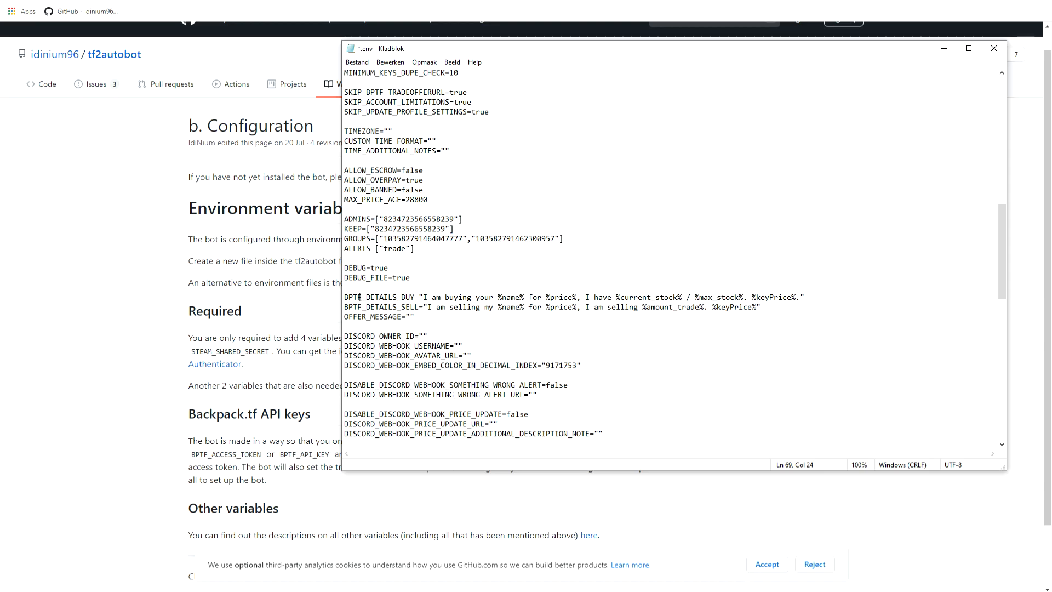
pyautogui.moveTo(423, 299); pyautogui.dragTo(496, 298)
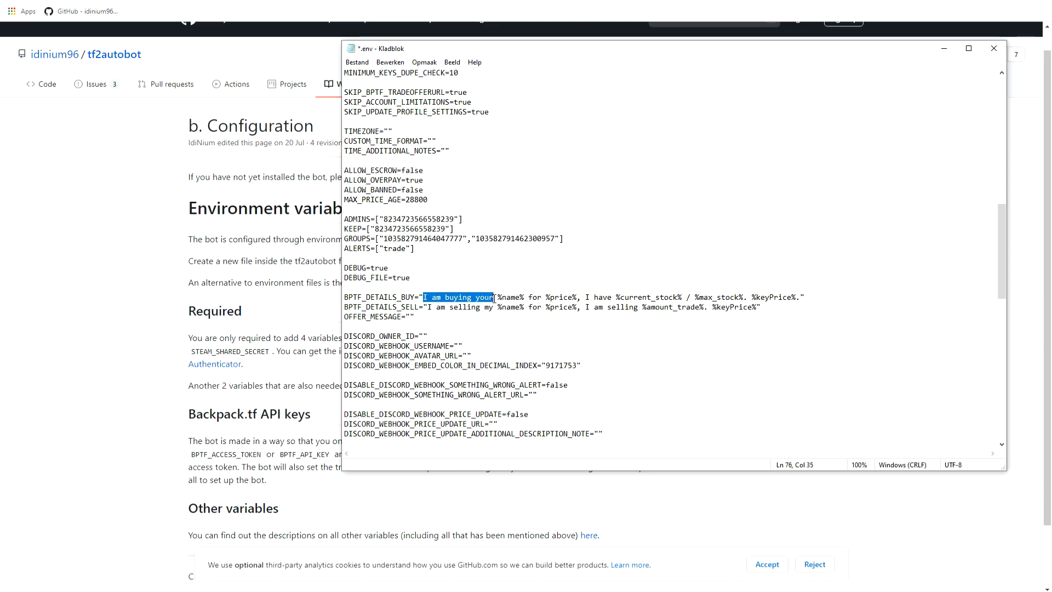
pyautogui.click(437, 305)
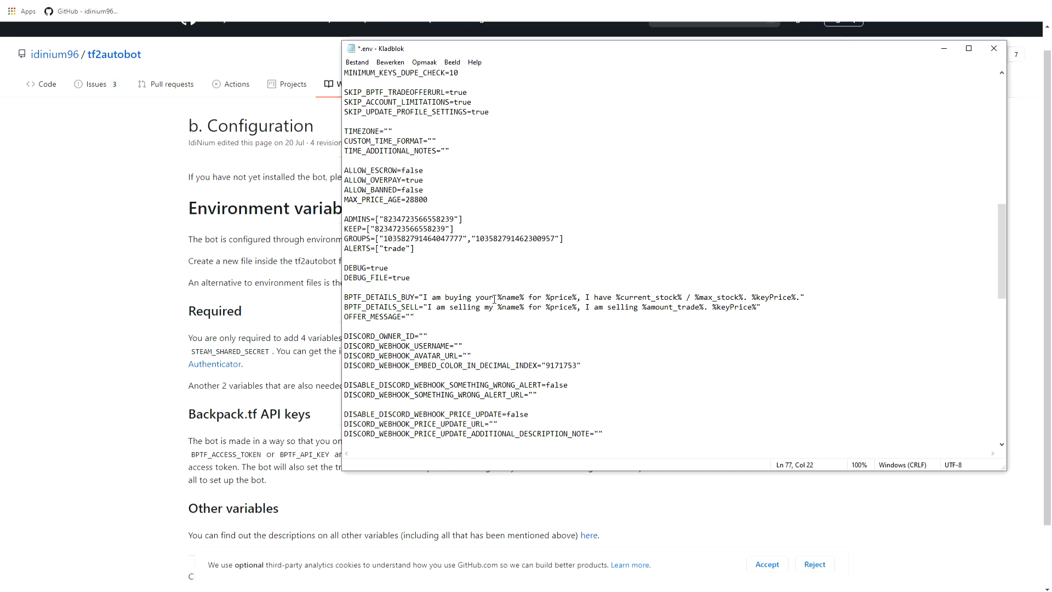
pyautogui.moveTo(493, 298); pyautogui.dragTo(429, 297)
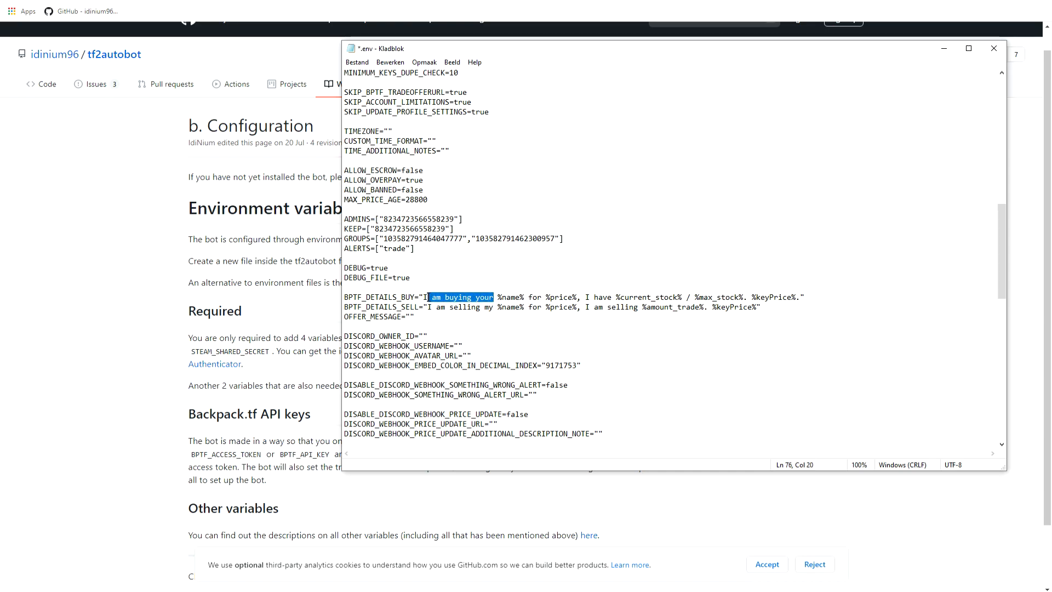
pyautogui.write('Loo')
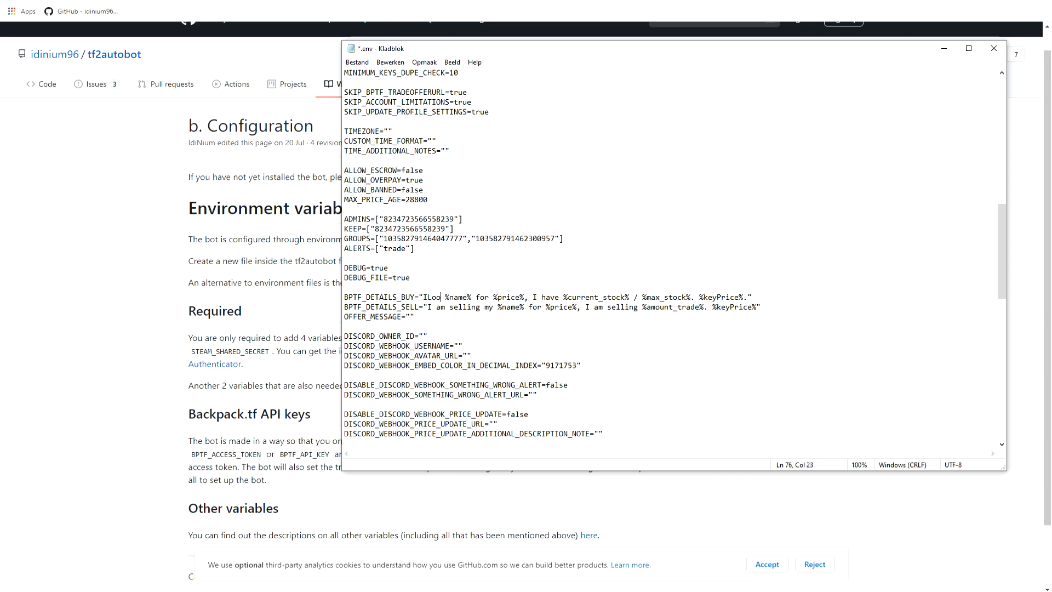
pyautogui.write('king')
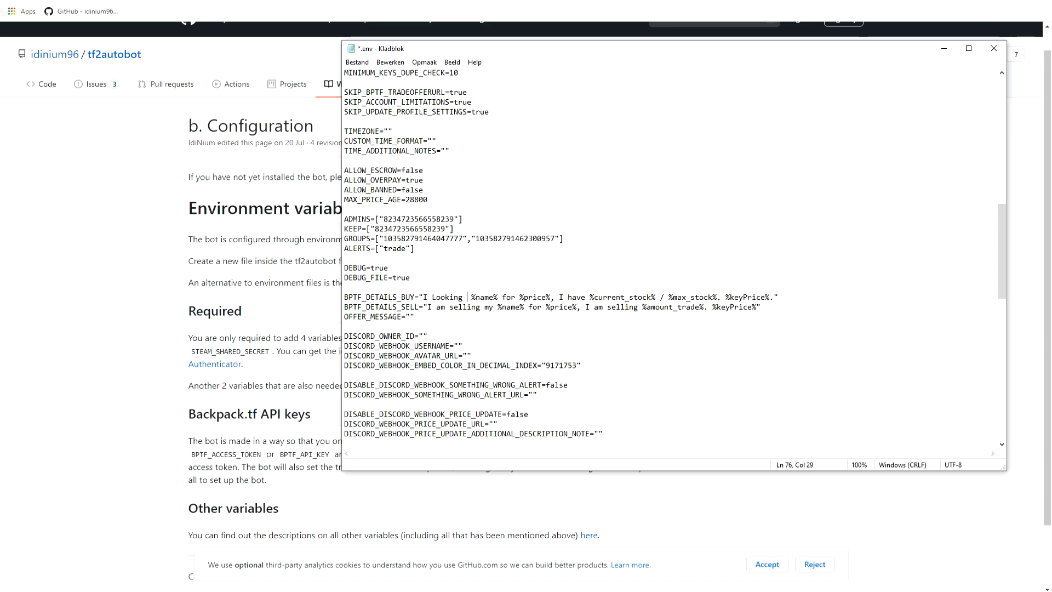
pyautogui.press('BackSpace')
pyautogui.write('Fo')
pyautogui.press('BackSpace')
pyautogui.press('BackSpace')
pyautogui.write('For')
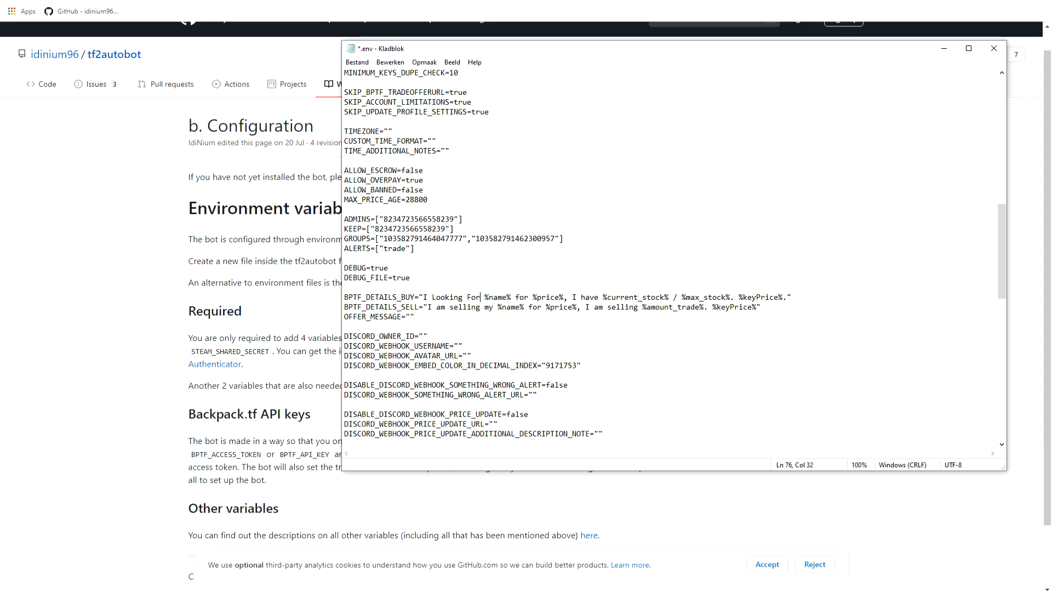
pyautogui.press('BackSpace')
pyautogui.write('F')
# Set the CUSTOM_PLAYING_GAME_NAME variable to "Nothing To Something".
pyautogui.scroll(-20, 611, 345)
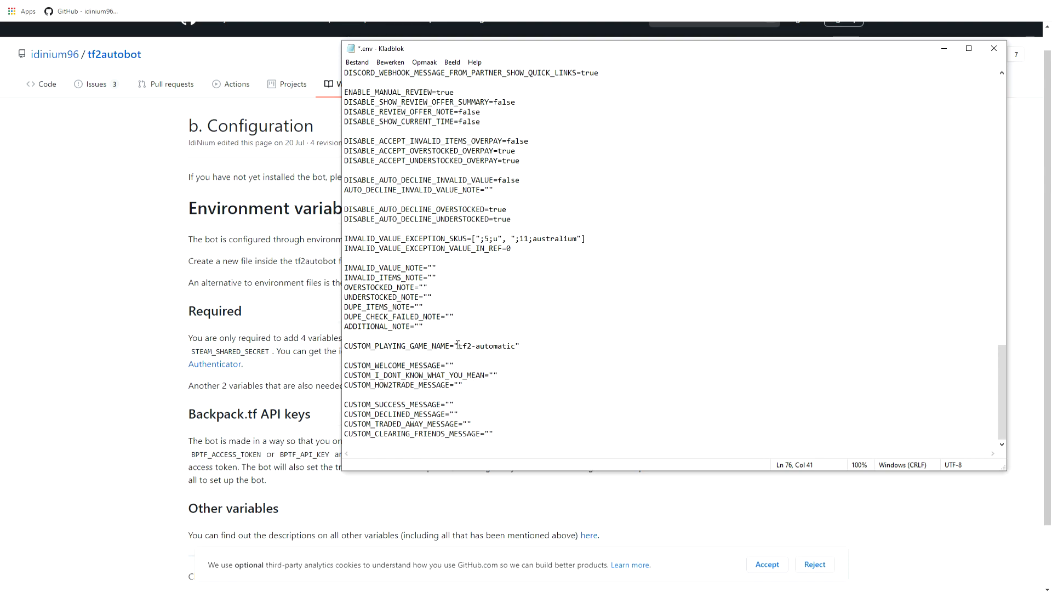
pyautogui.moveTo(458, 345); pyautogui.dragTo(516, 346)
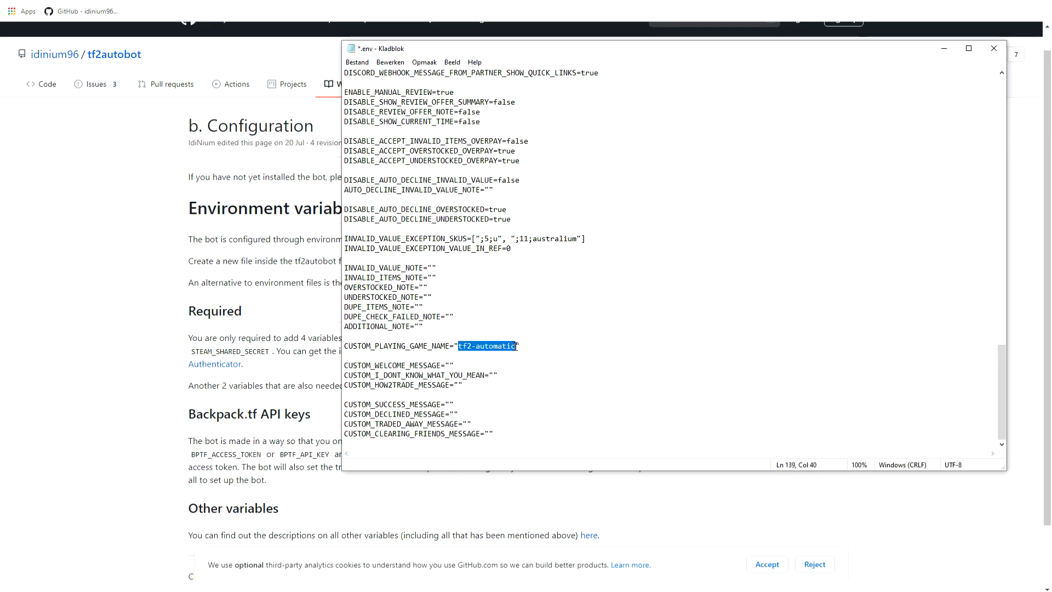
pyautogui.write('Nothing To')
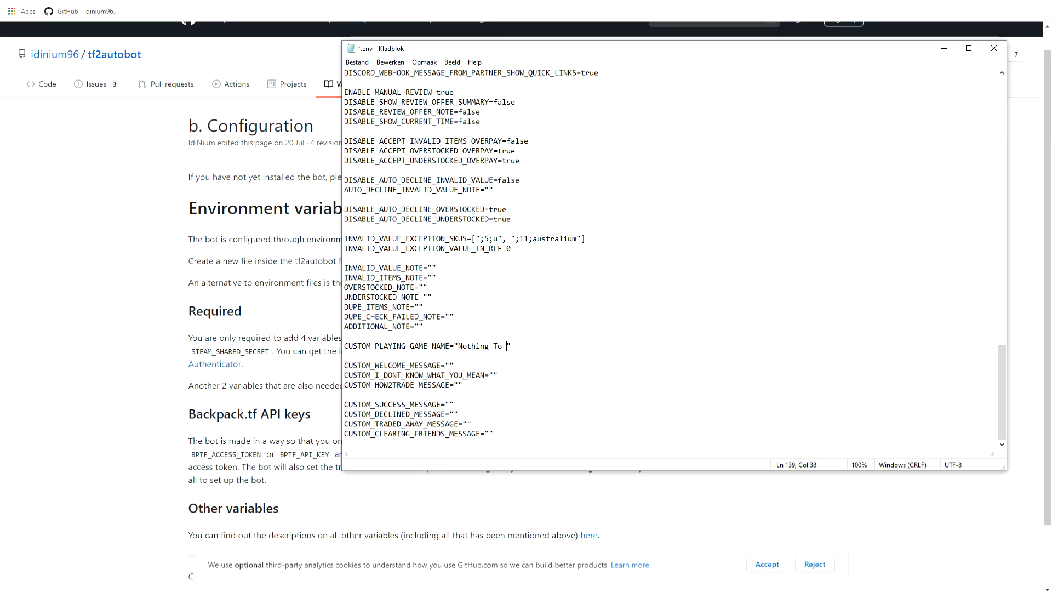
pyautogui.write(' Something')
# Go back to the empty STEAM_SHARED_SECRET and STEAM_IDENTITY_SECRET variables at the start of the .env file.
pyautogui.scroll(20, 468, 371)
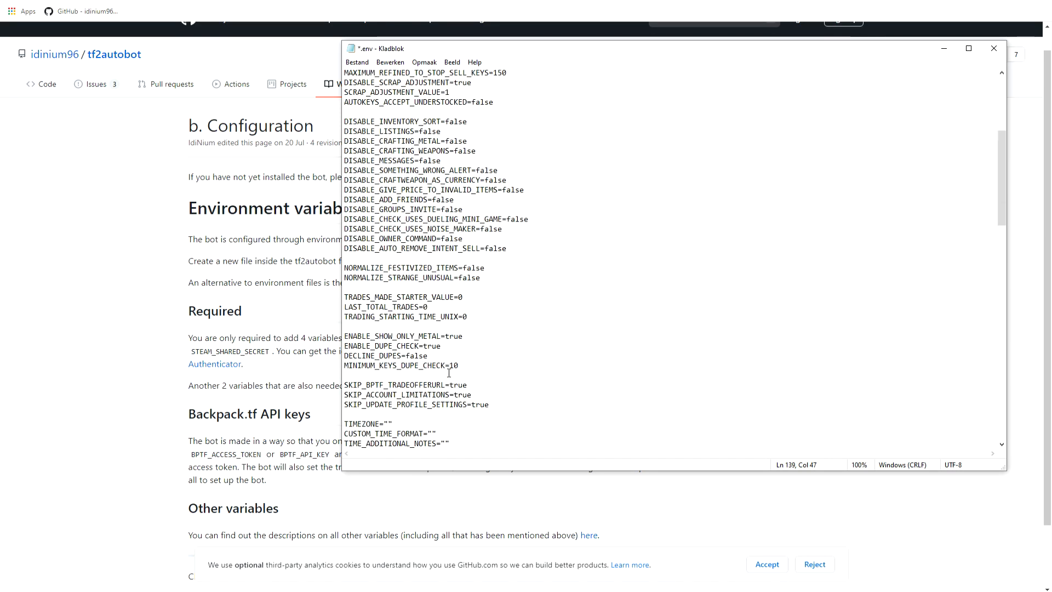
pyautogui.scroll(1, 448, 373)
pyautogui.click(437, 112)
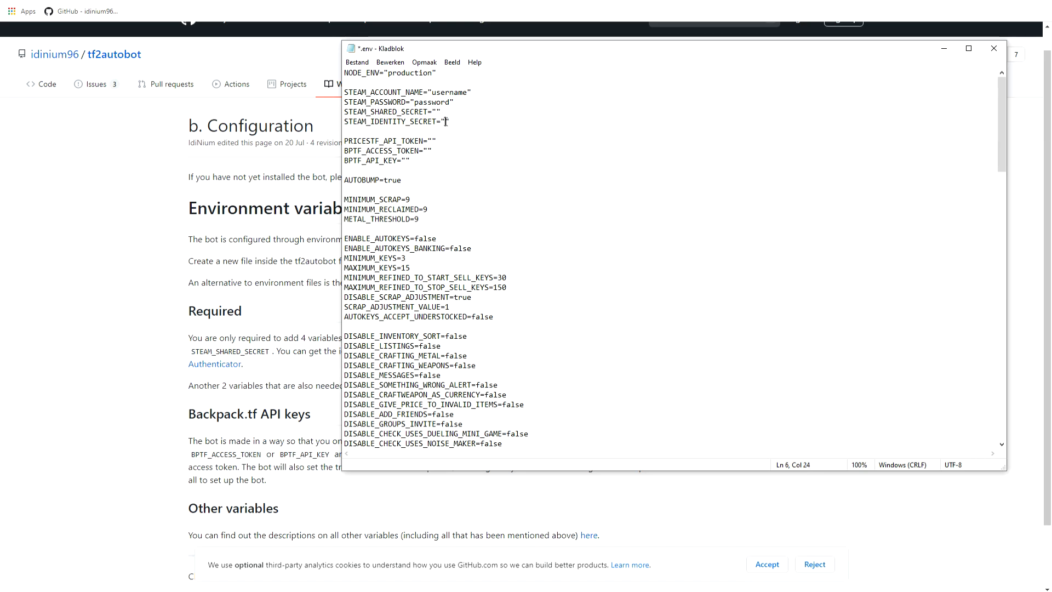
# Open the Steam Desktop Authenticator repository from the tf2autobot README and view its download section and warnings.
pyautogui.click(129, 195)
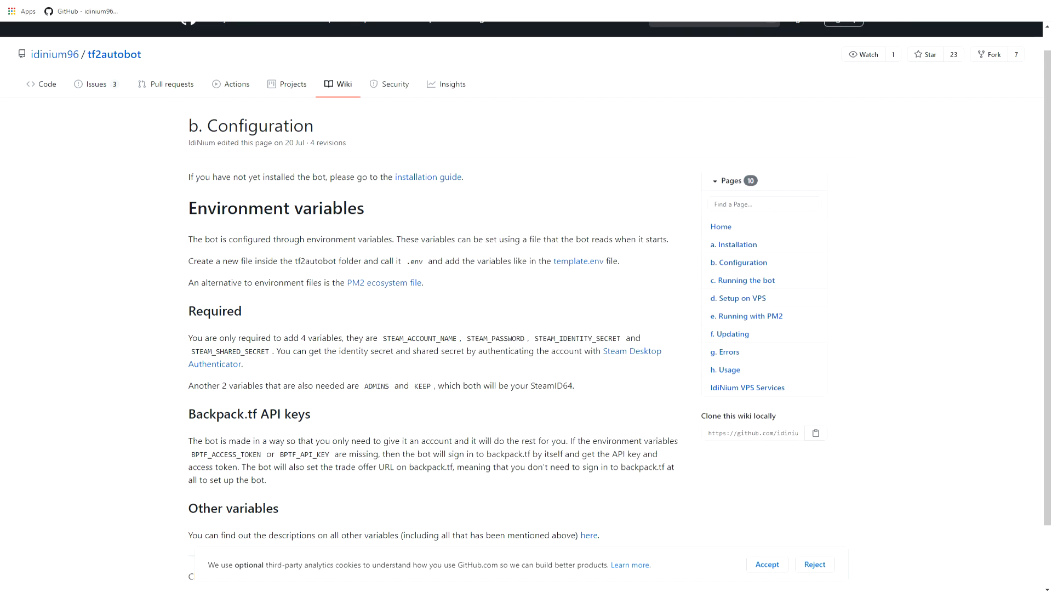
pyautogui.click(71, 1)
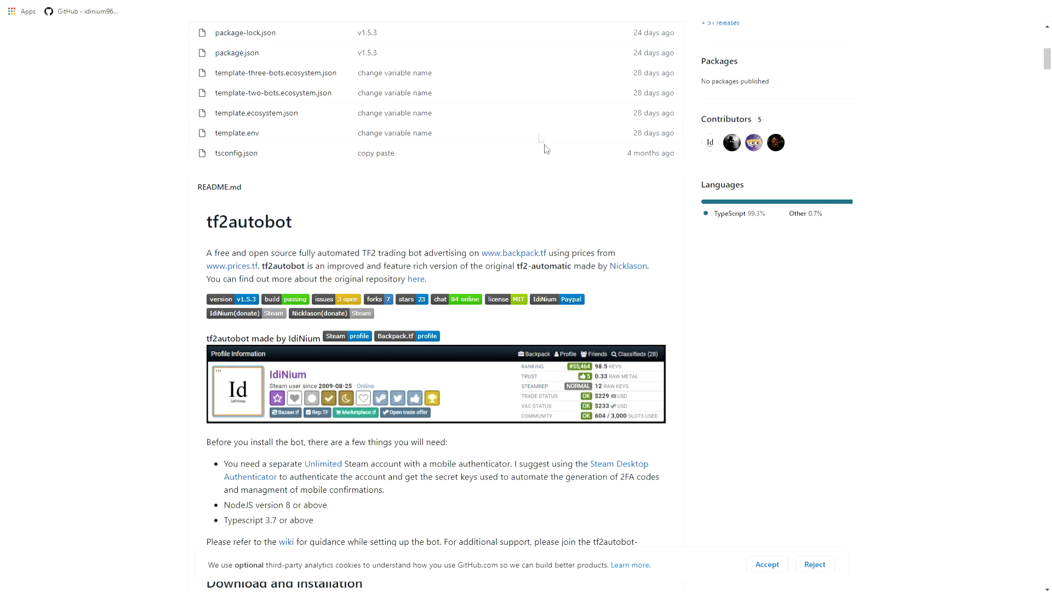
pyautogui.scroll(-4, 541, 138)
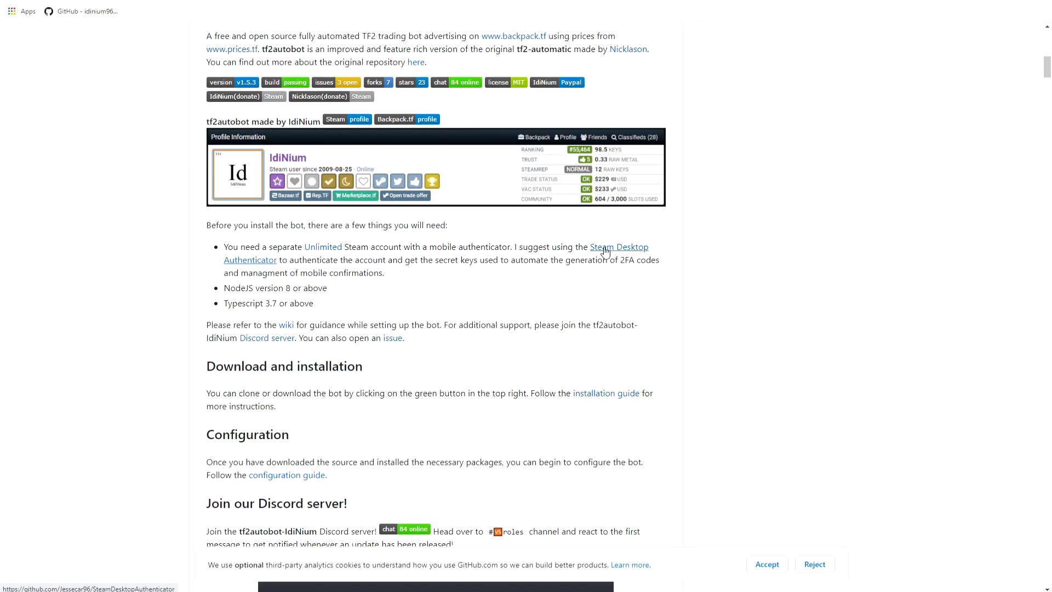
pyautogui.click(605, 252)
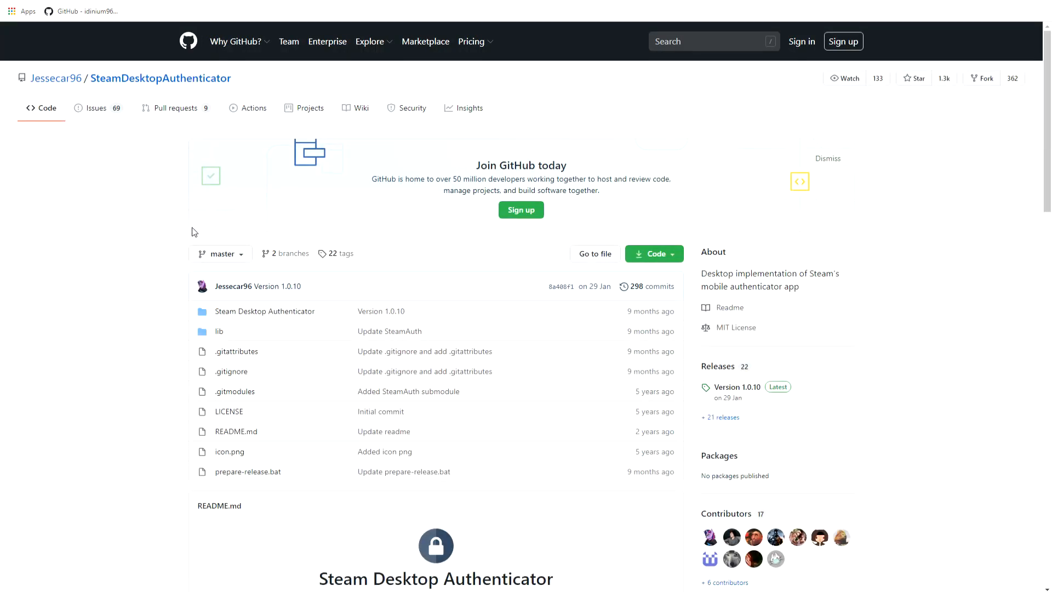
pyautogui.scroll(-6, 115, 222)
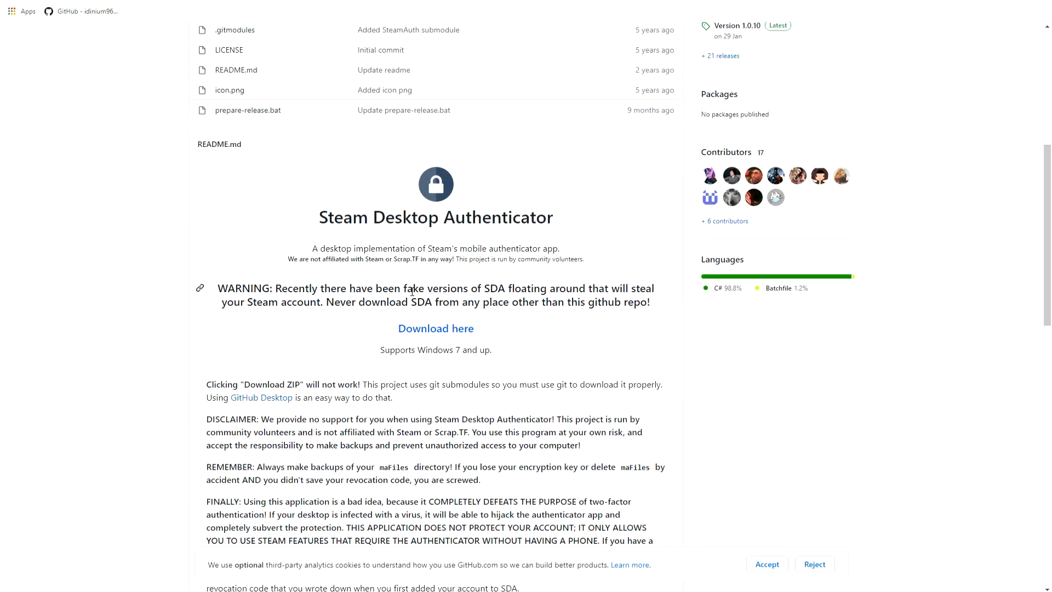
# Find the installed Steam Desktop Authenticator with the Windows search and launch it.
pyautogui.press('super')
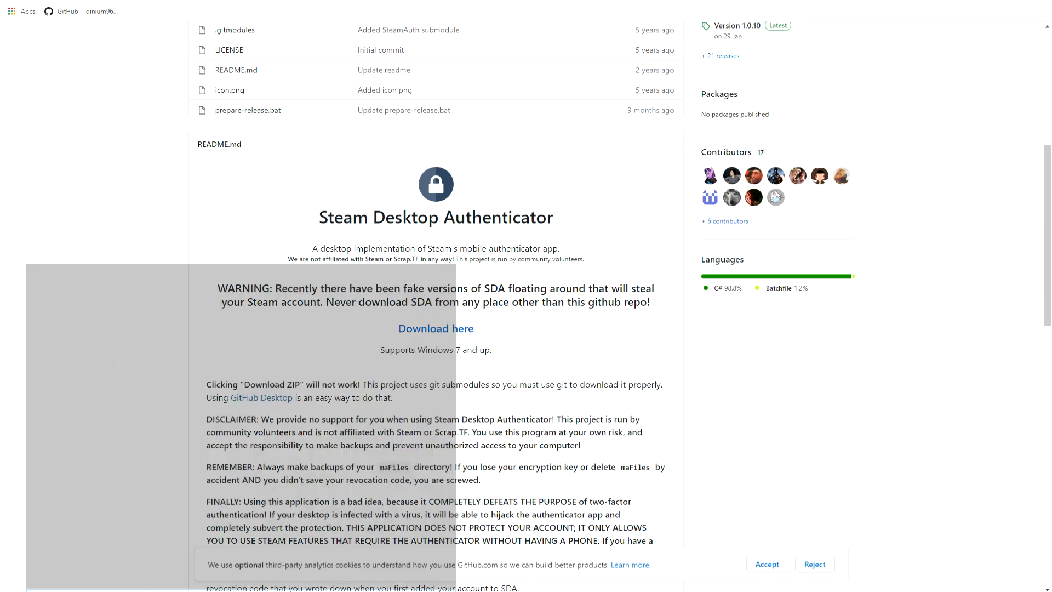
pyautogui.write('steam')
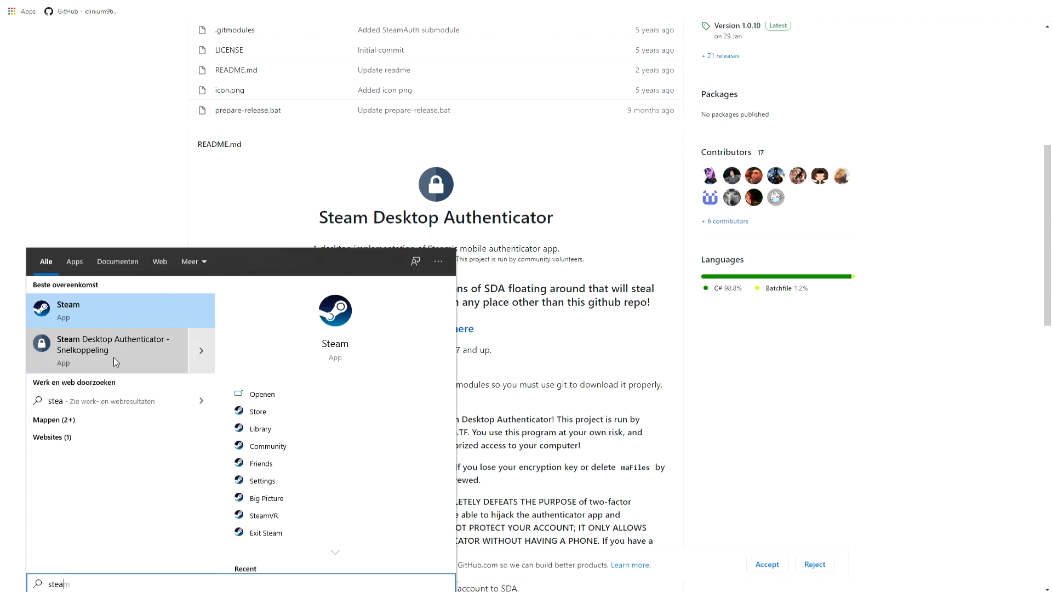
pyautogui.press('Escape')
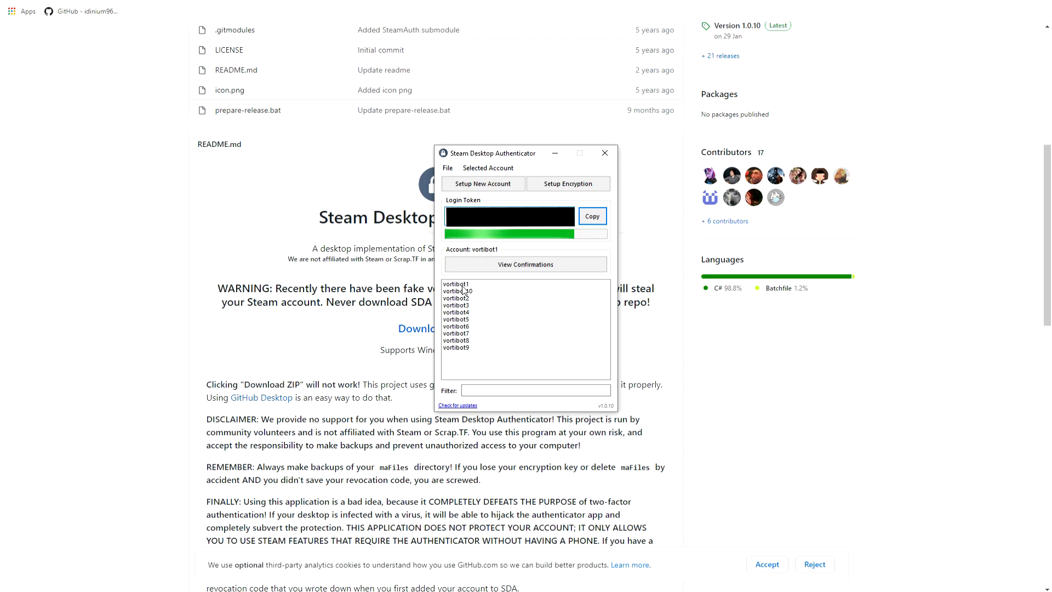
# Try to set up a new account with the username test123 and the account password, then close Steam Desktop Authenticator.
pyautogui.click(483, 184)
pyautogui.moveTo(535, 252); pyautogui.dragTo(293, 241)
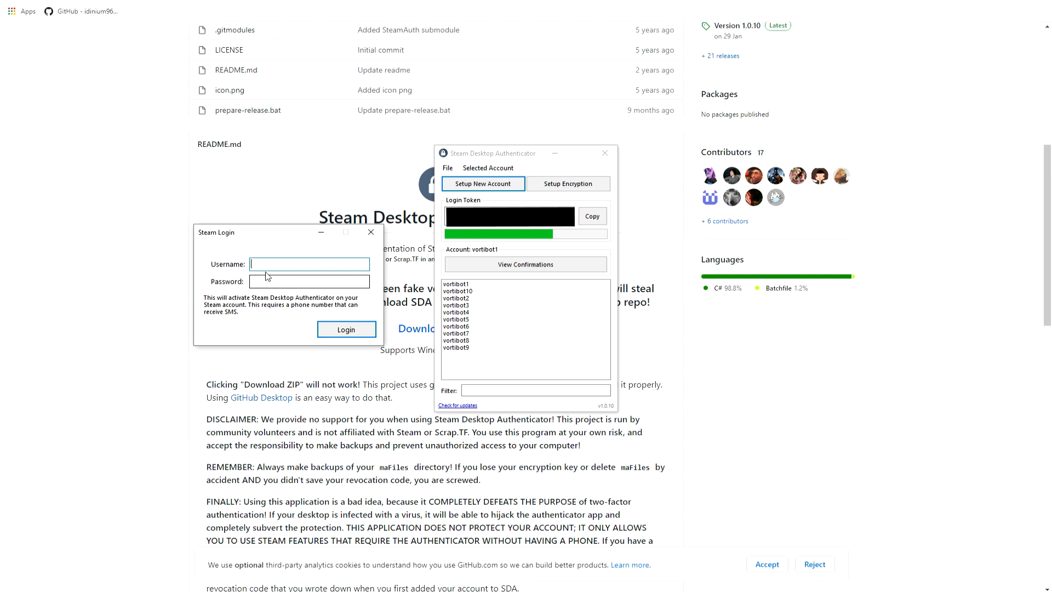
pyautogui.write('test123')
pyautogui.click(287, 281)
pyautogui.write('*')
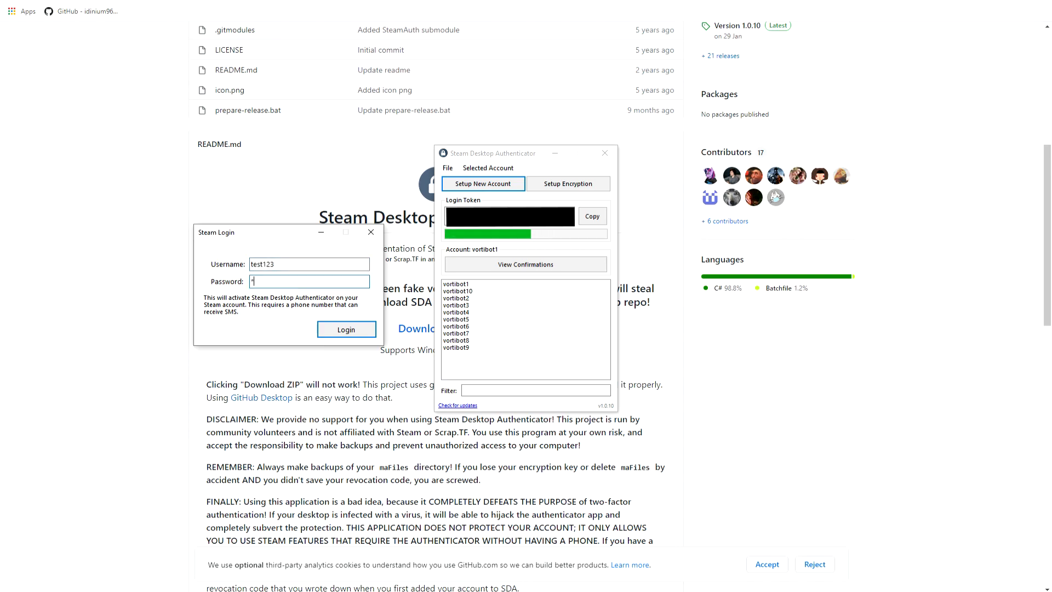
pyautogui.write('*')
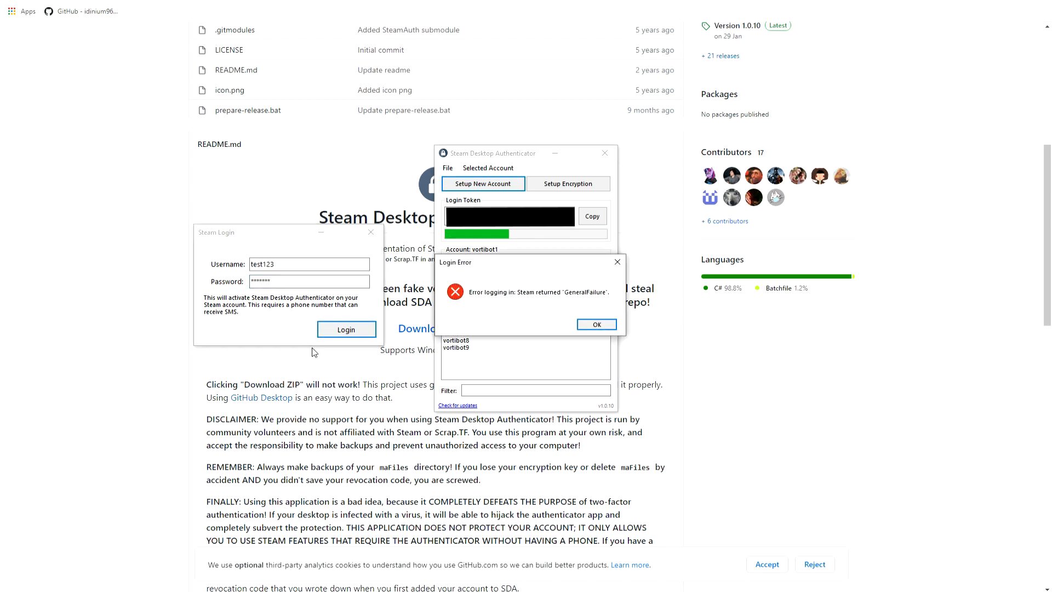
pyautogui.click(577, 324)
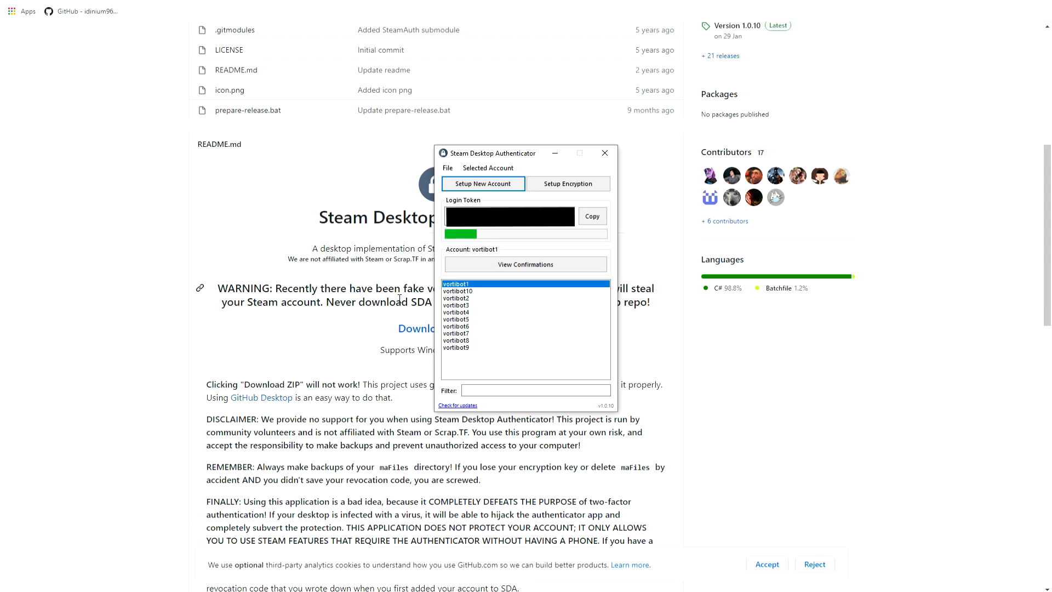
pyautogui.click(605, 154)
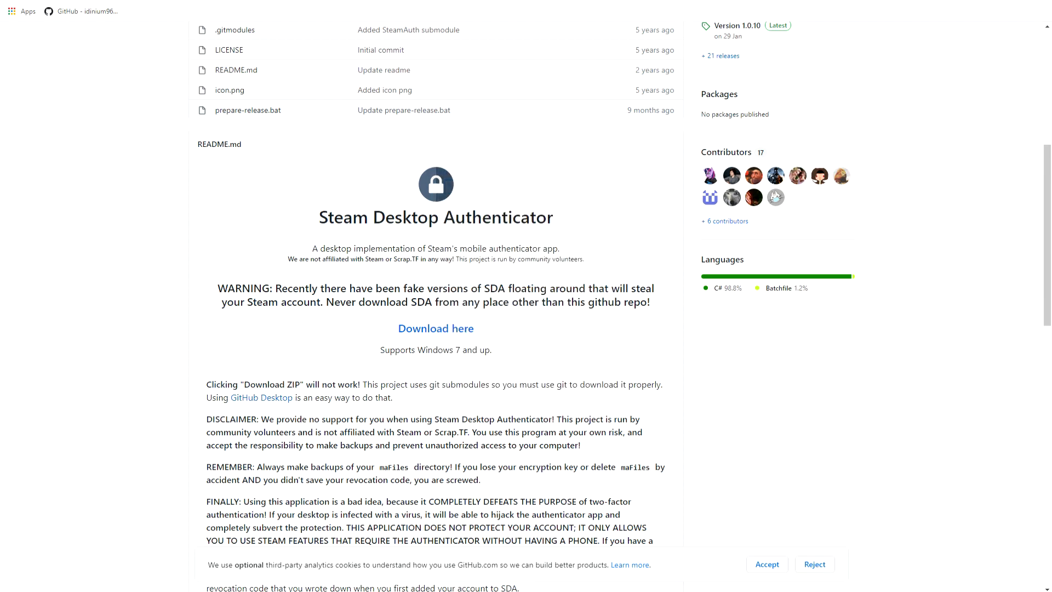
# View the authenticator's account files in the maFiles folder of SDA-1.0.10 and close that folder window.
pyautogui.click(93, 591)
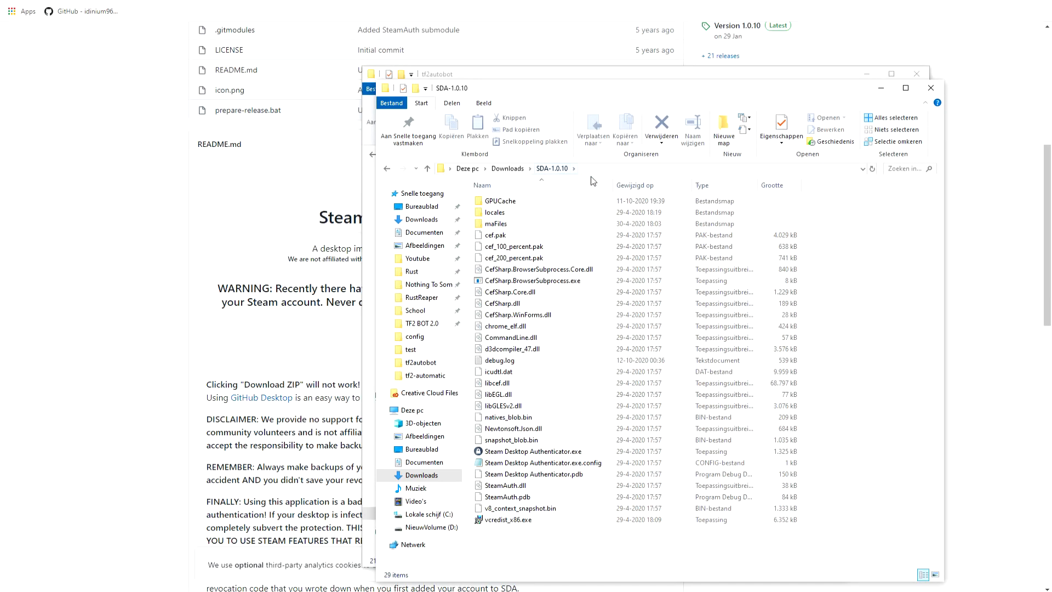
pyautogui.doubleClick(507, 225)
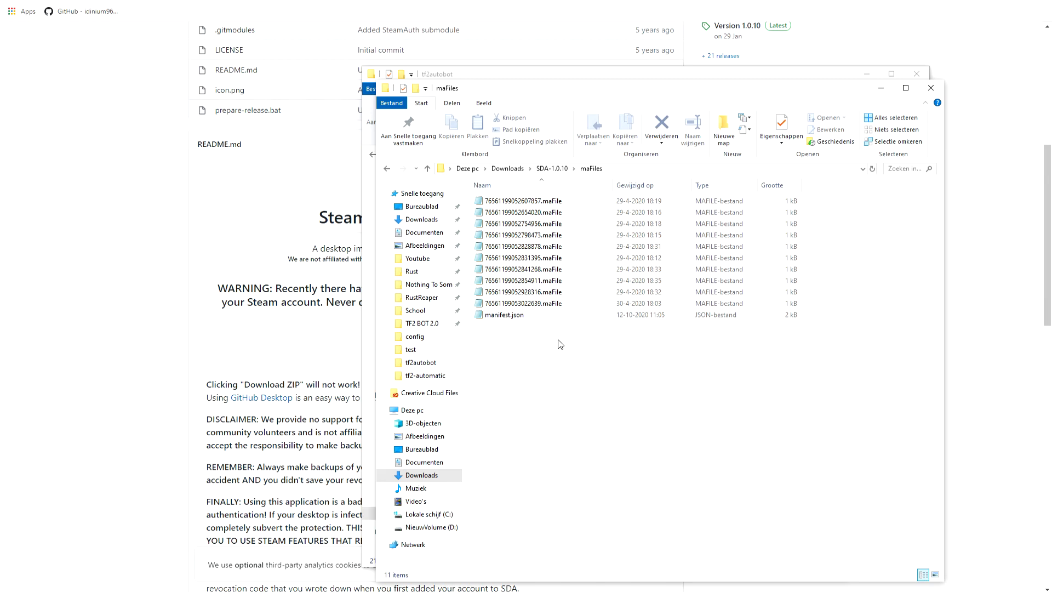
pyautogui.click(931, 87)
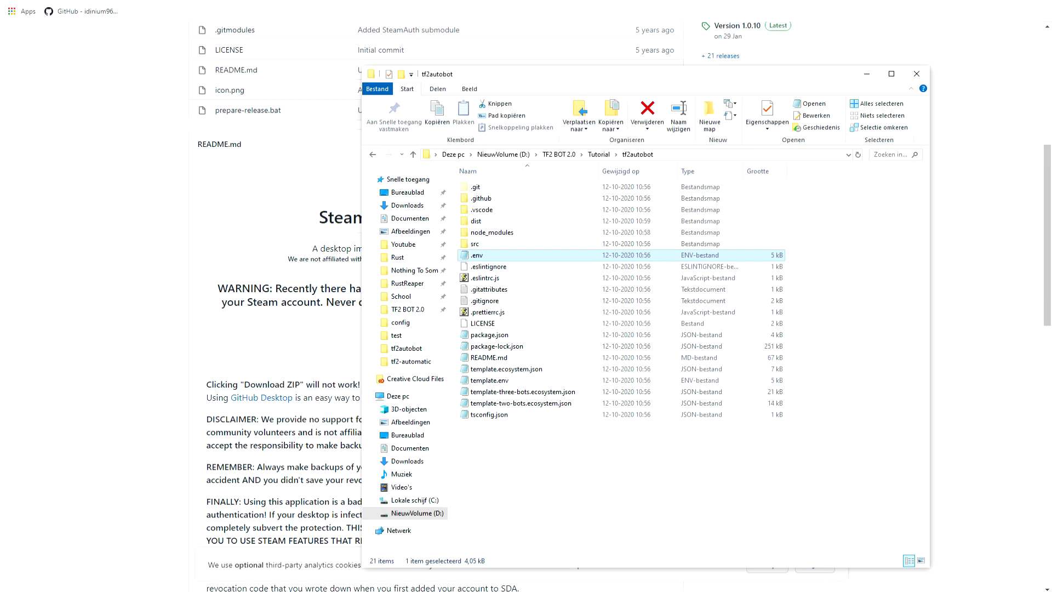
# Return to the .env file in the text editor, save it and close it.
pyautogui.hotkey('alt', 'Tab')
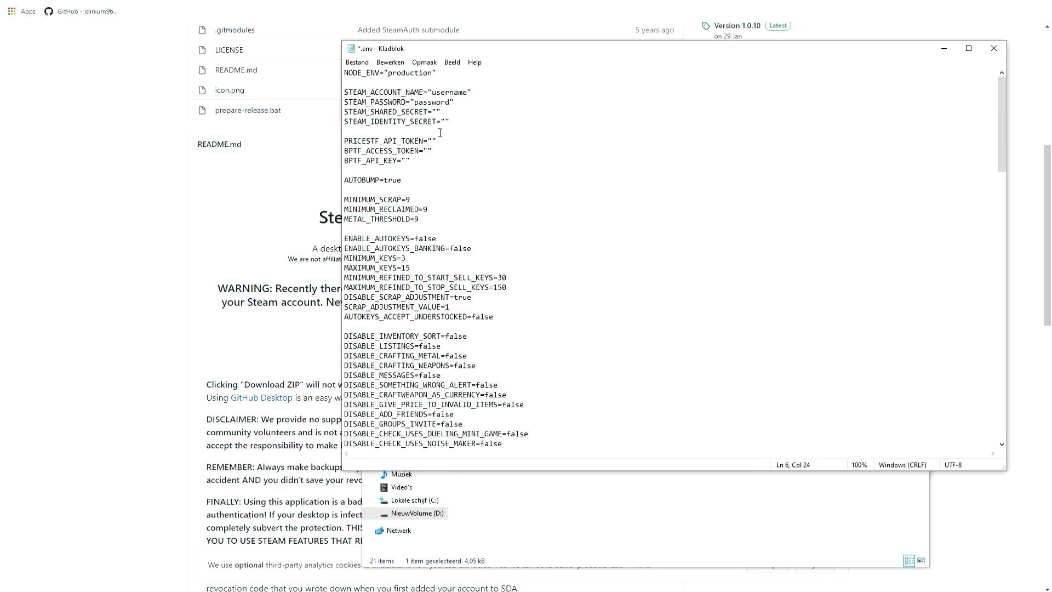
pyautogui.click(358, 61)
pyautogui.click(393, 110)
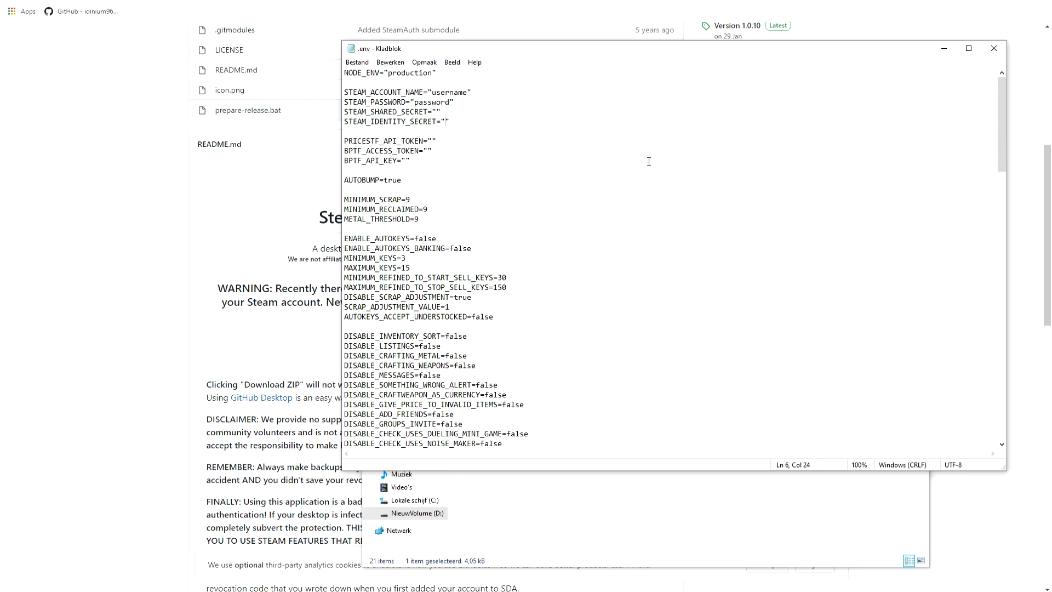
pyautogui.click(994, 48)
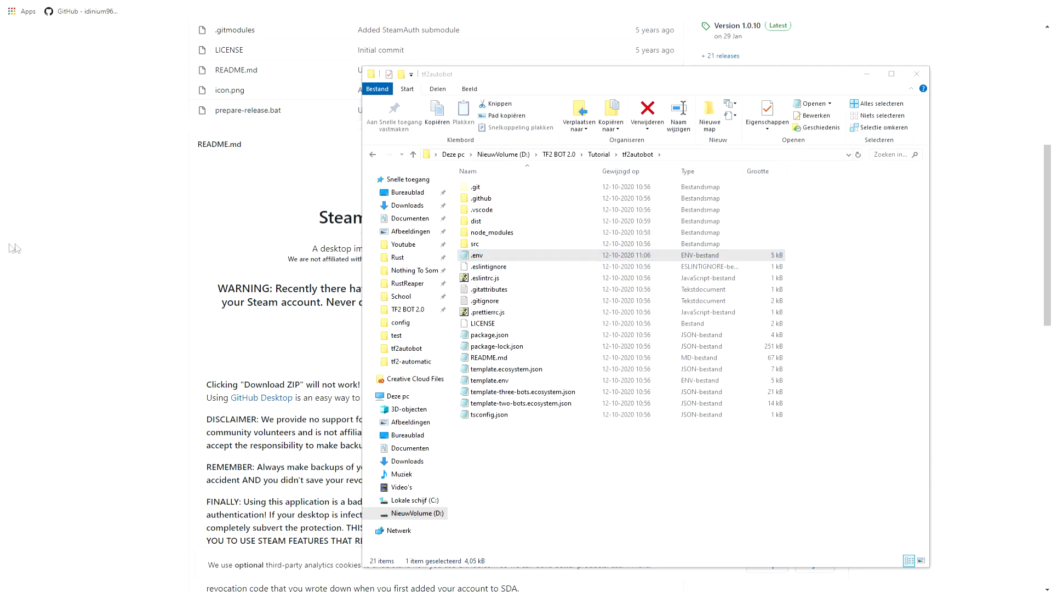
# From the tf2autobot Configuration wiki page, open the guide to running the bot and accept the analytics cookies.
pyautogui.click(13, 246)
pyautogui.click(74, 1)
pyautogui.scroll(-1, 234, 204)
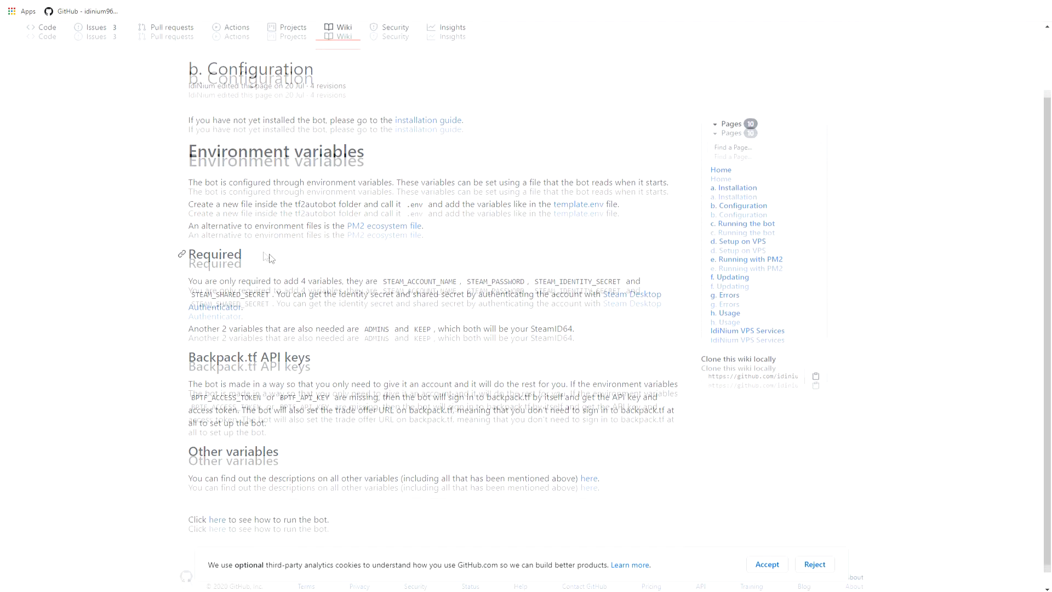
pyautogui.moveTo(465, 267); pyautogui.dragTo(527, 268)
pyautogui.click(541, 268)
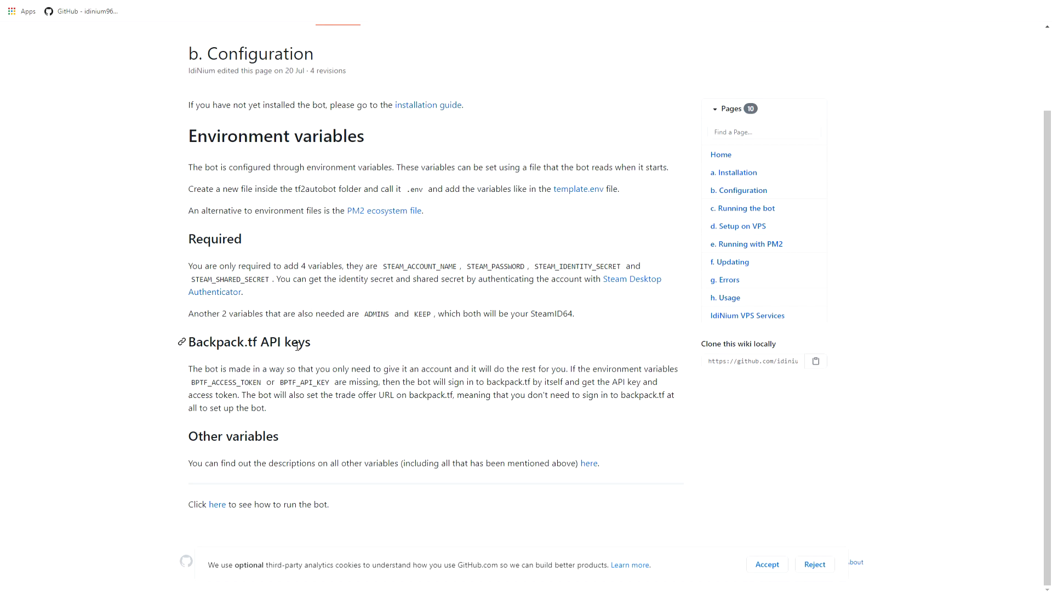
pyautogui.click(221, 507)
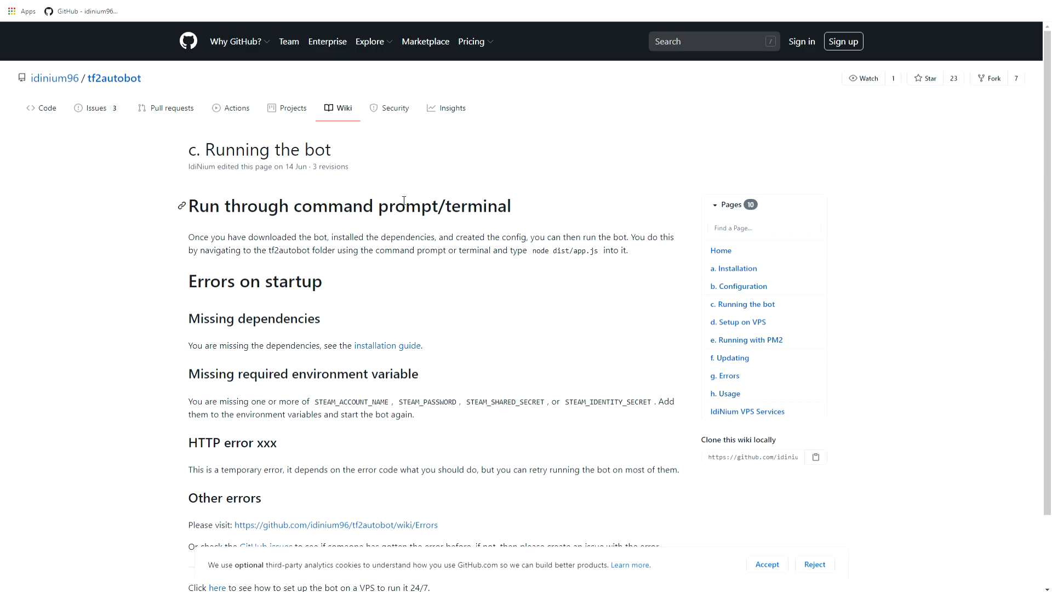
pyautogui.click(768, 570)
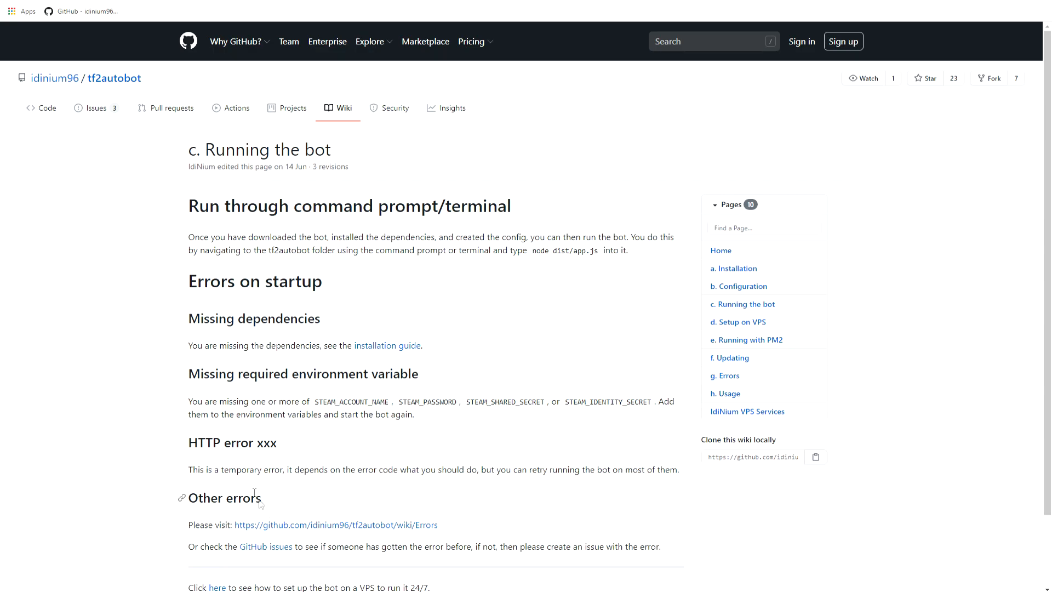
# Close the old build terminal and open a new Git Bash terminal in the Tutorial\tf2autobot folder.
pyautogui.hotkey('alt', 'Tab')
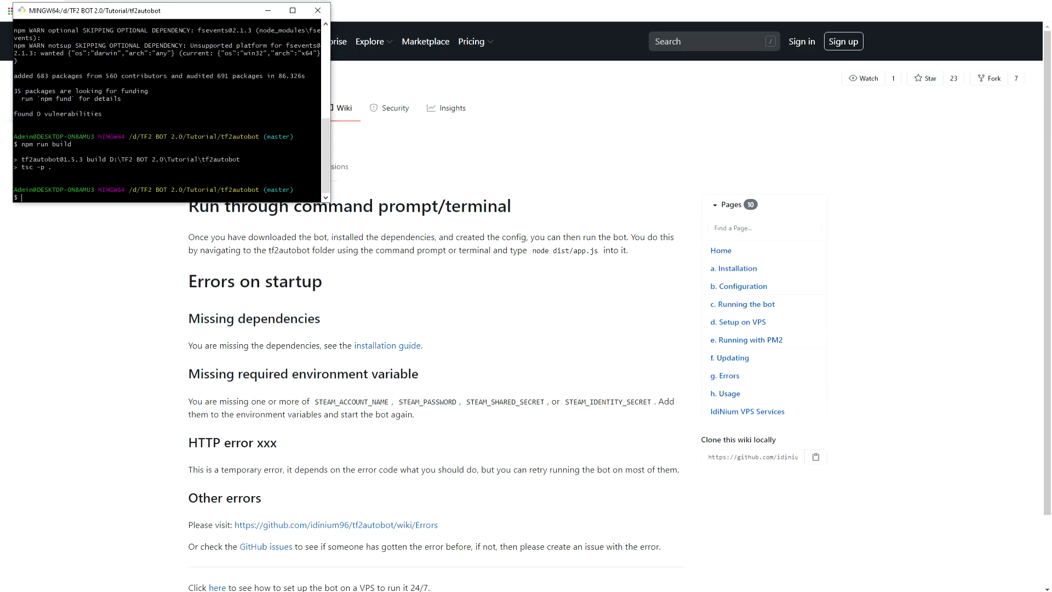
pyautogui.click(317, 11)
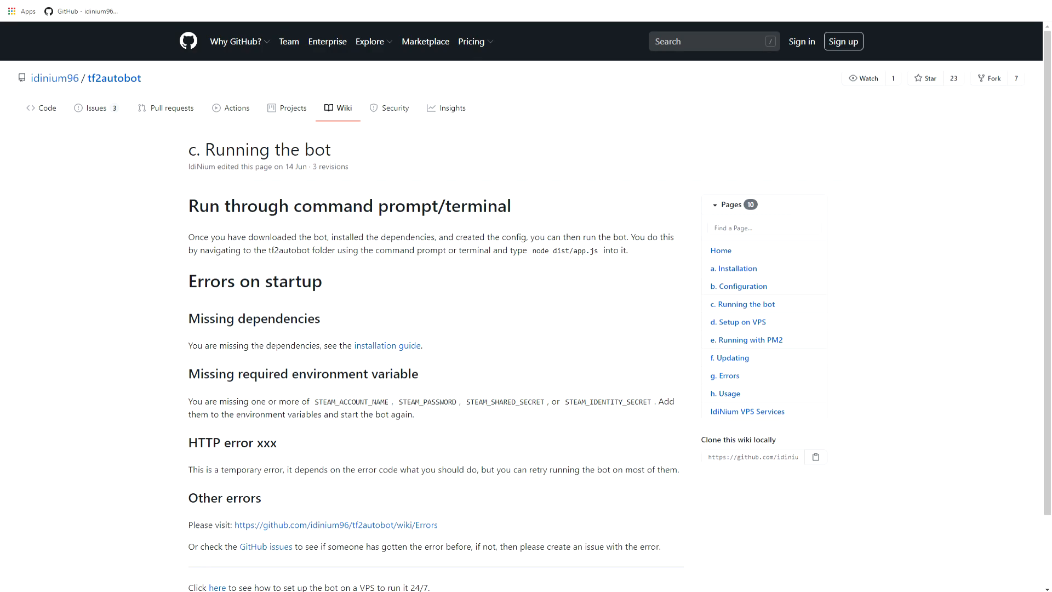
pyautogui.hotkey('alt', 'Tab')
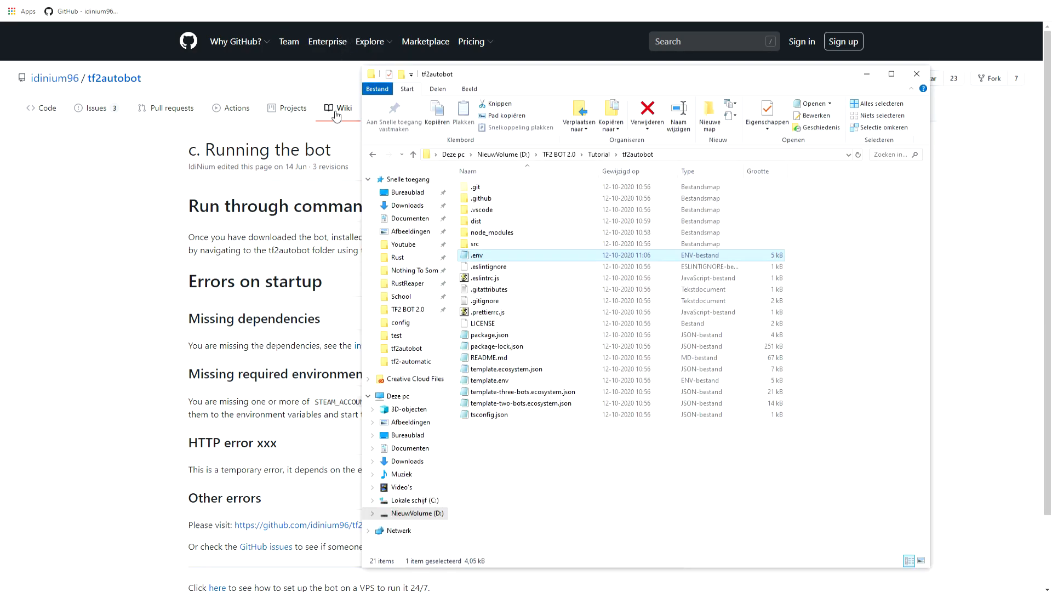
pyautogui.click(372, 154)
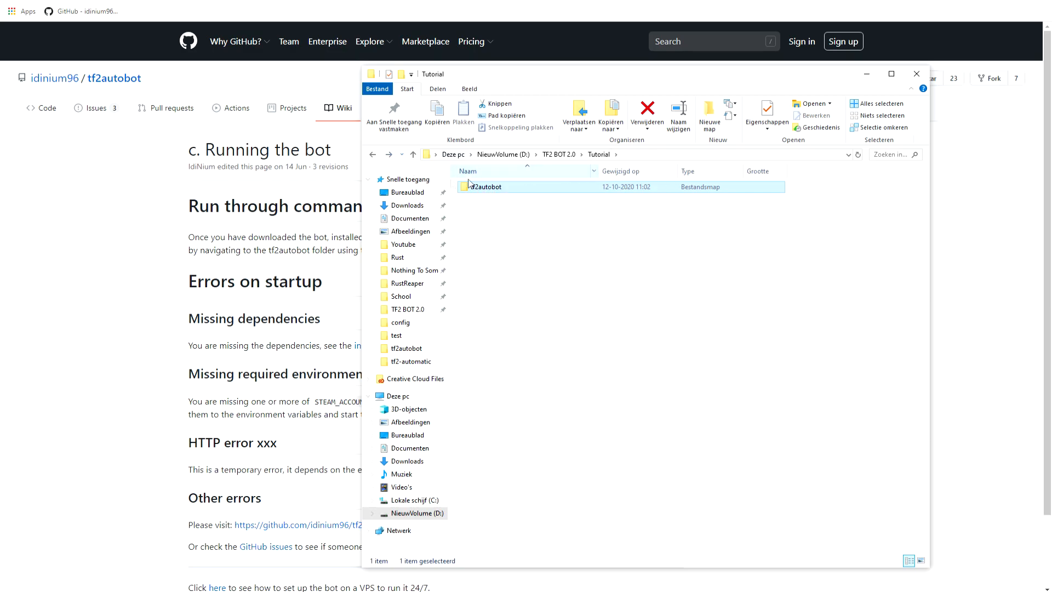
pyautogui.doubleClick(486, 192)
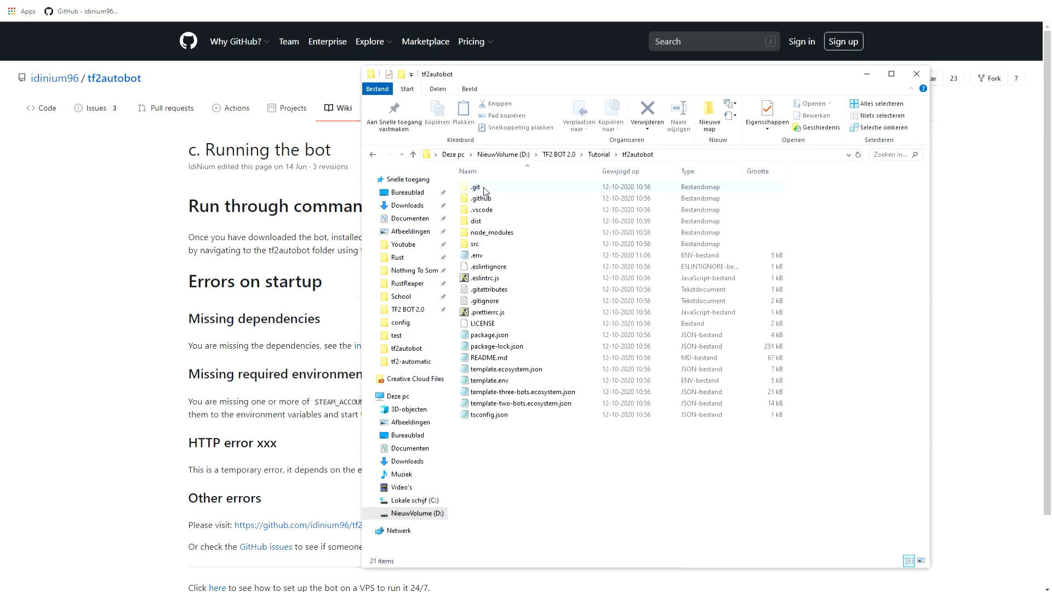
pyautogui.rightClick(499, 451)
pyautogui.click(527, 394)
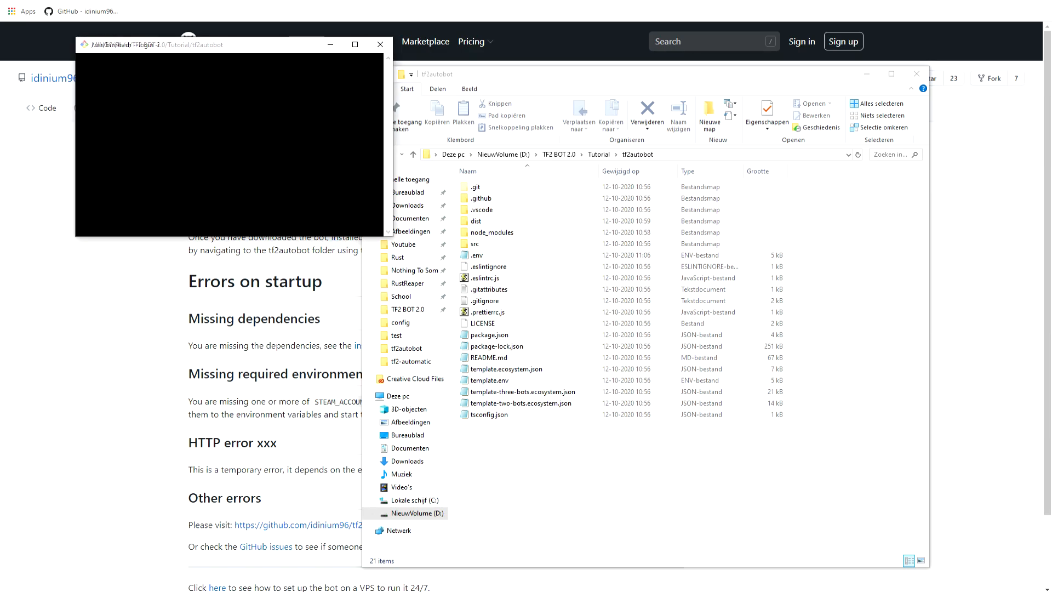
# Copy the command node dist/app.js from the wiki page, run it in the new terminal and review its output.
pyautogui.click(149, 323)
pyautogui.moveTo(597, 251); pyautogui.dragTo(533, 251)
pyautogui.hotkey('ctrl', 'c')
pyautogui.rightClick(540, 251)
pyautogui.click(553, 258)
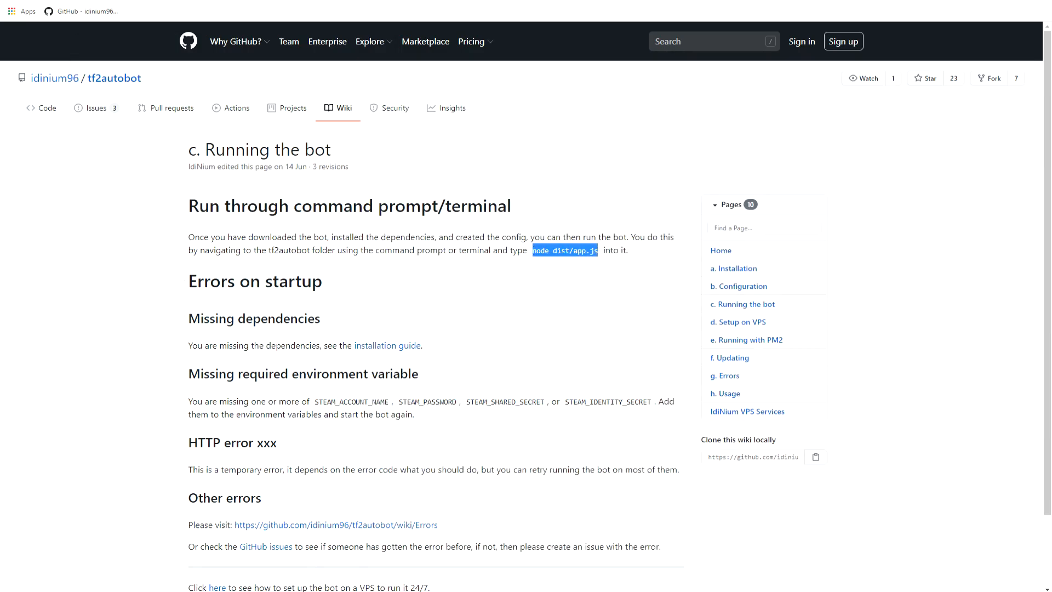
pyautogui.hotkey('alt', 'Tab')
pyautogui.rightClick(176, 122)
pyautogui.click(218, 155)
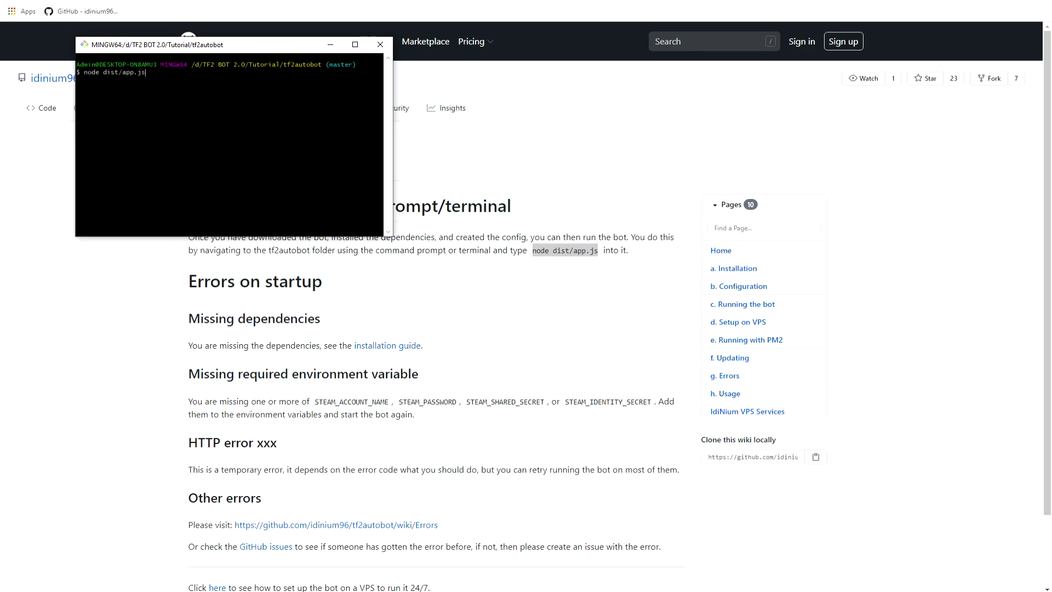
pyautogui.press('Return')
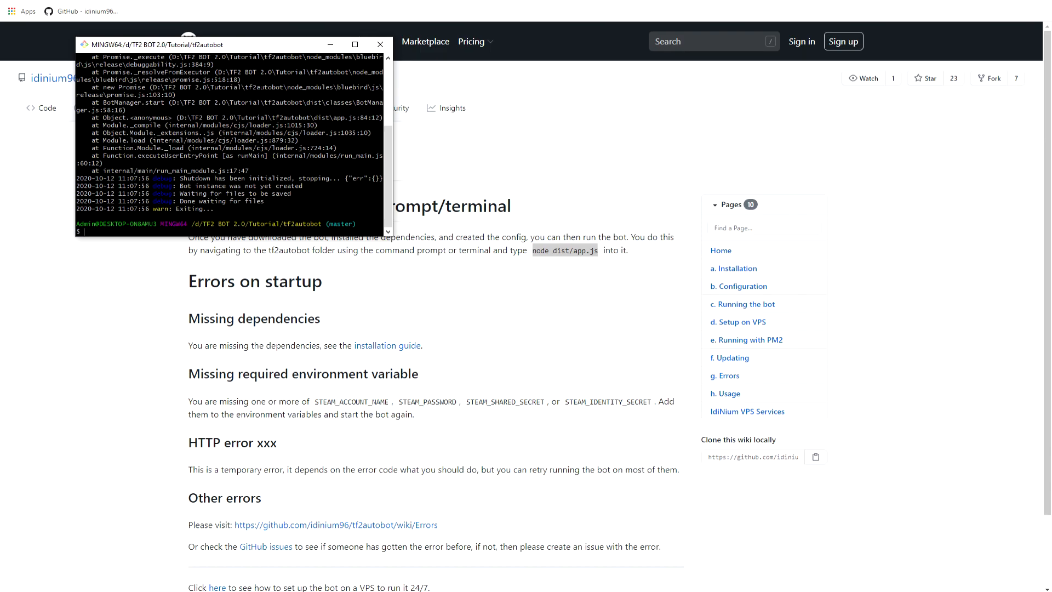
pyautogui.scroll(5, 234, 145)
pyautogui.scroll(-5, 234, 145)
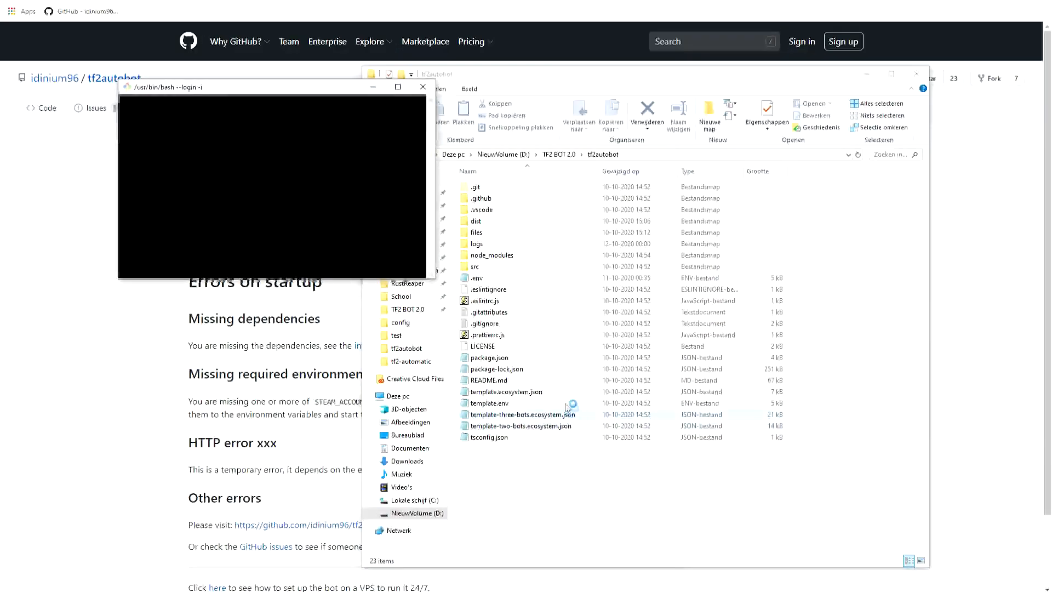
# Close the folder window, run node dist/app.js in the TF2 BOT 2.0/tf2autobot terminal and move the terminal clear of the wiki text.
pyautogui.click(917, 73)
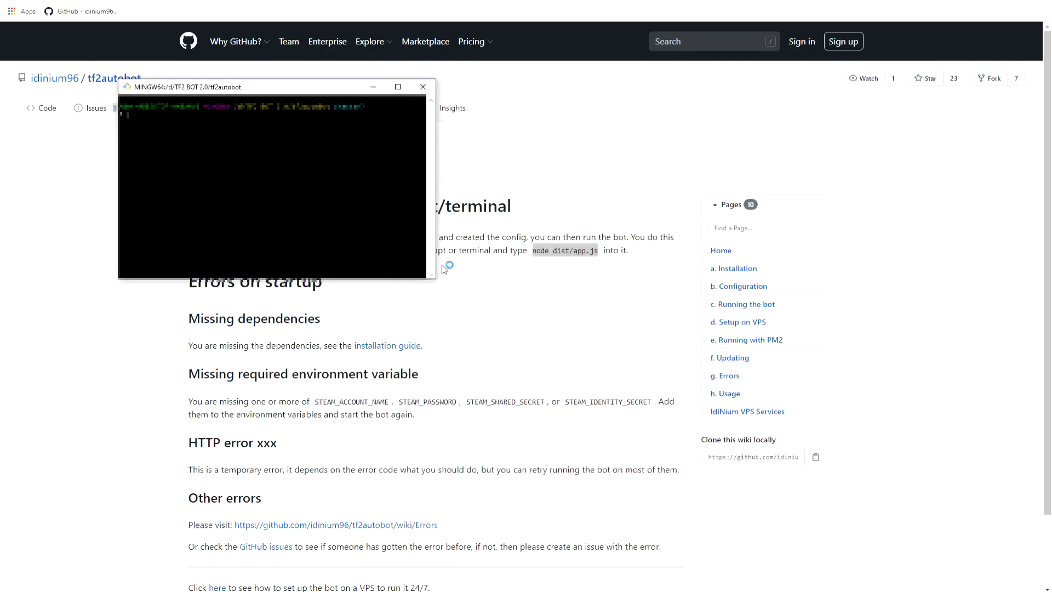
pyautogui.rightClick(167, 114)
pyautogui.click(199, 148)
pyautogui.press('Return')
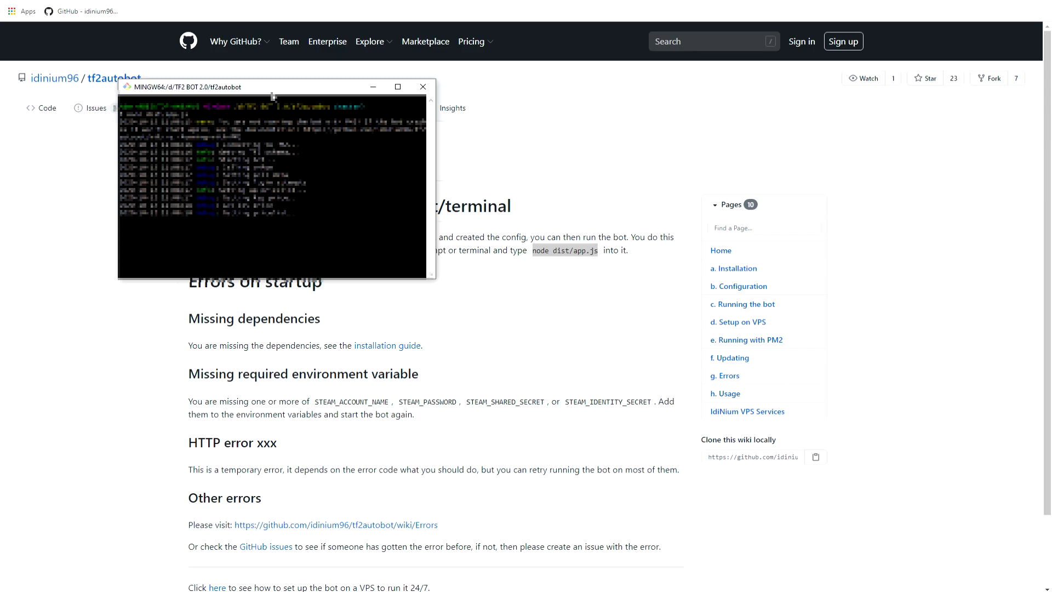
pyautogui.moveTo(293, 89); pyautogui.dragTo(881, 52)
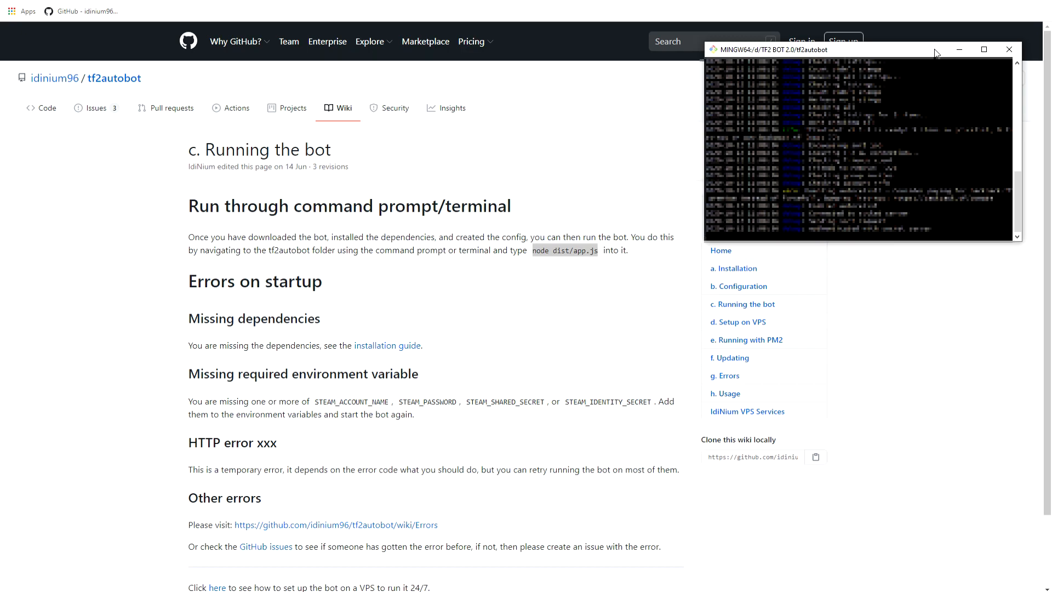
# Skim the rest of the Running the bot page and examine the bot's command list in the Steam chat.
pyautogui.scroll(-2, 492, 247)
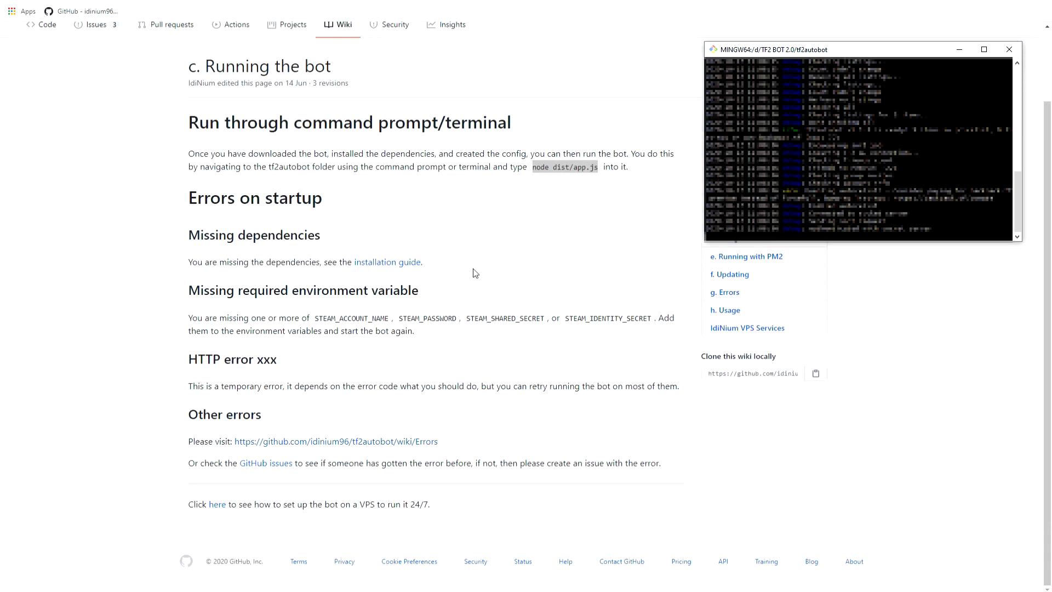
pyautogui.scroll(2, 472, 274)
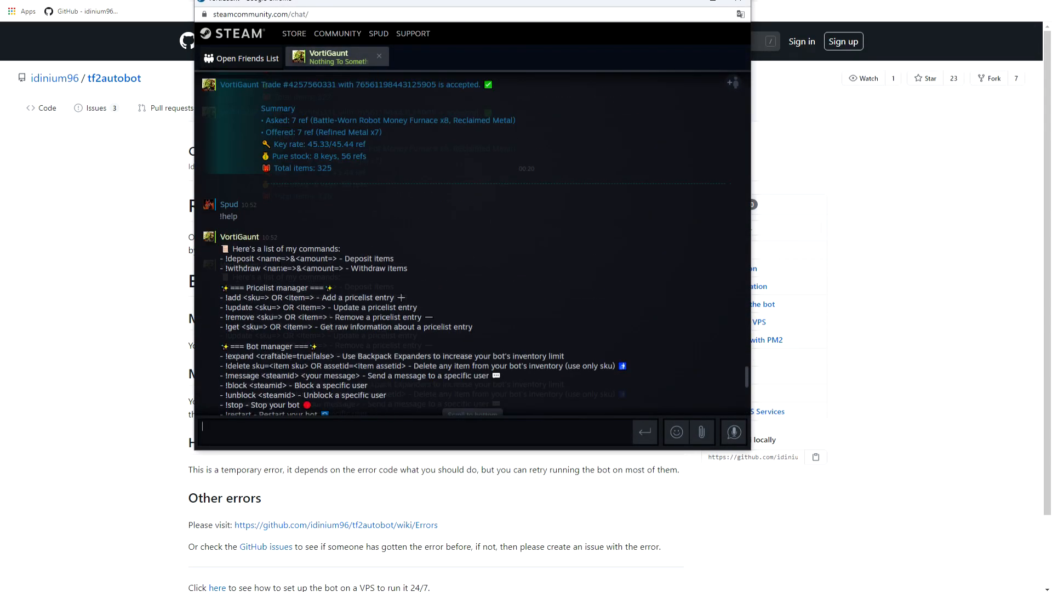
pyautogui.scroll(-6, 471, 243)
pyautogui.scroll(5, 471, 244)
pyautogui.scroll(-3, 471, 244)
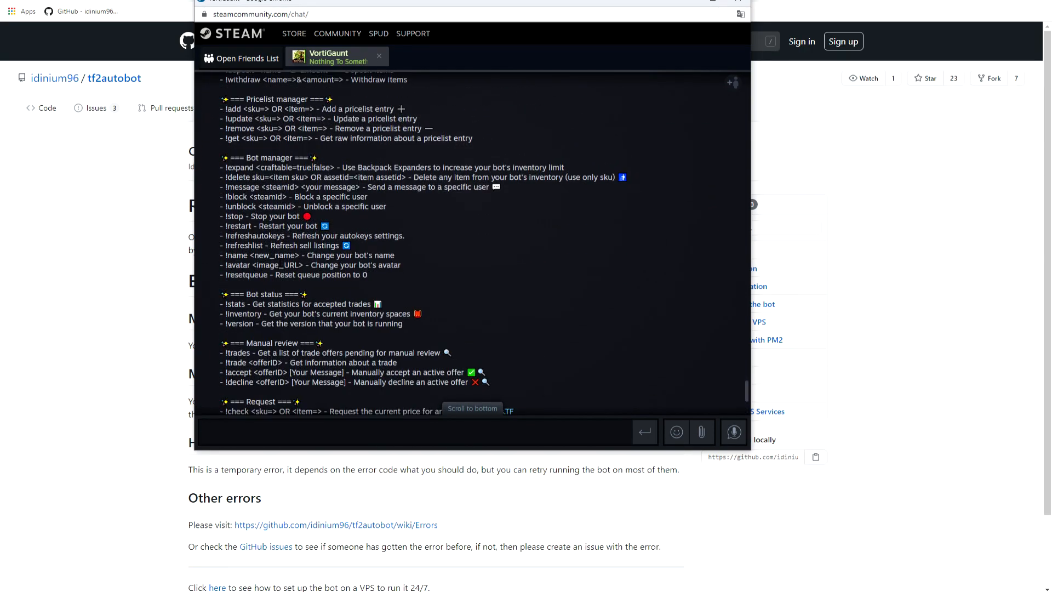